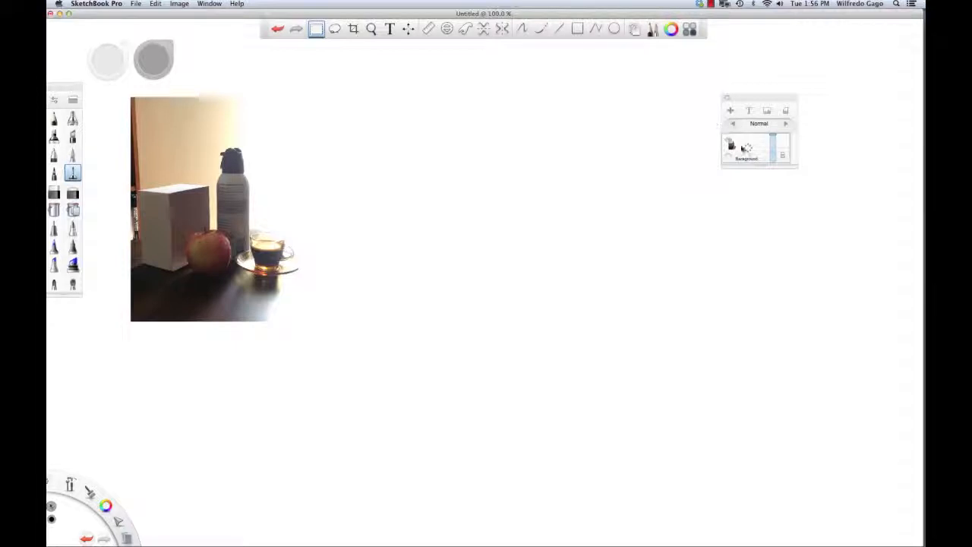
Add a new layer above the background photo and choose the Felt Pen for sketching
{"action": "left_click_drag", "start_coordinate": [749, 99], "coordinate": [748, 105]}
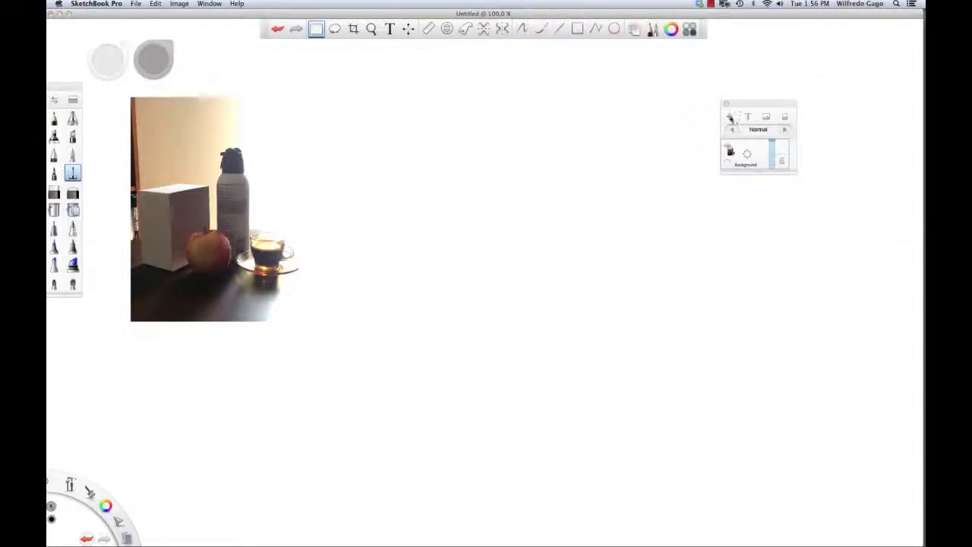
{"action": "left_click", "coordinate": [730, 117]}
{"action": "left_click_drag", "start_coordinate": [756, 104], "coordinate": [800, 77]}
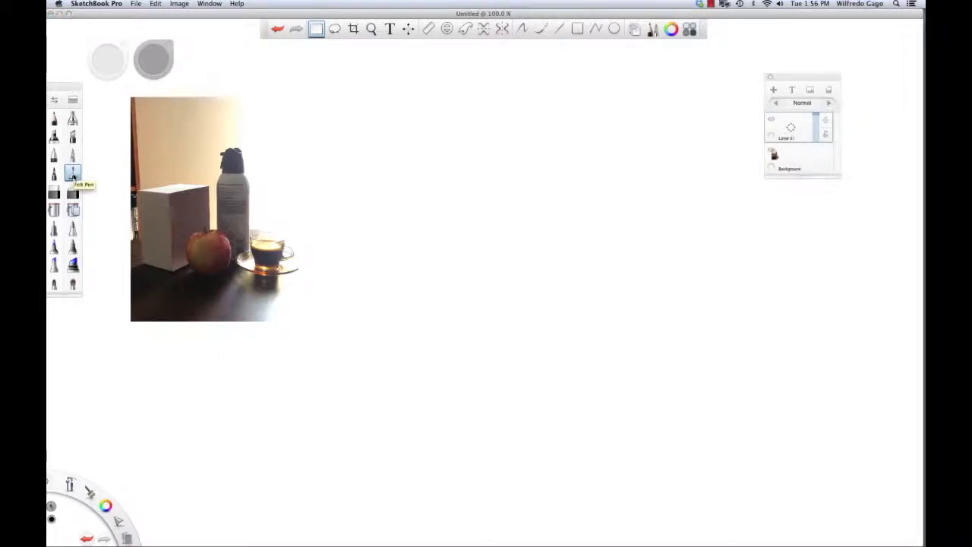
{"action": "left_click", "coordinate": [72, 173]}
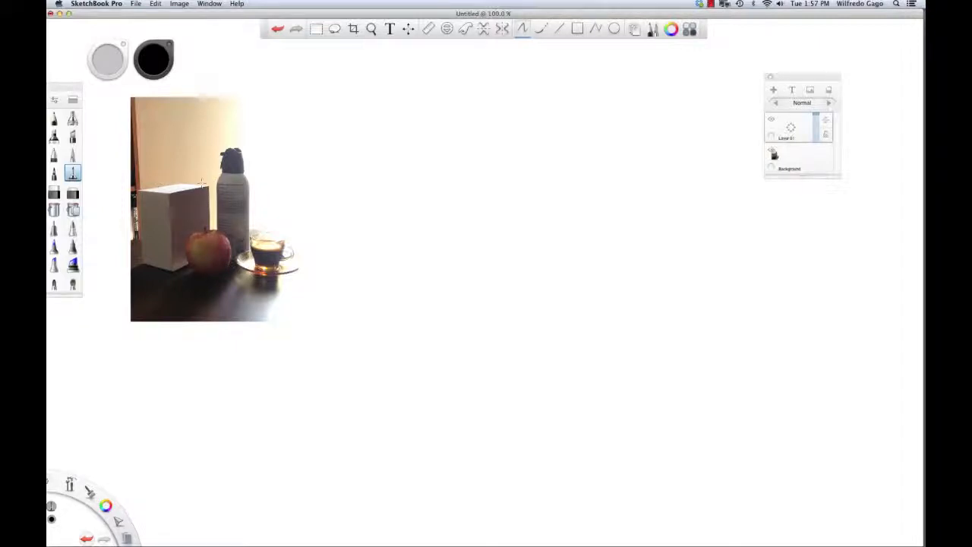
Undo the test strokes and sketch the box's top face as a perspective parallelogram in the empty canvas area beside the photo
{"action": "key", "text": "super+z"}
{"action": "key", "text": "super+shift+z"}
{"action": "key", "text": "super+z"}
{"action": "mouse_move", "coordinate": [414, 218]}
{"action": "left_mouse_down"}
{"action": "mouse_move", "coordinate": [481, 179]}
{"action": "mouse_move", "coordinate": [558, 182]}
{"action": "left_mouse_up"}
{"action": "mouse_move", "coordinate": [495, 179]}
{"action": "left_mouse_down"}
{"action": "mouse_move", "coordinate": [550, 181]}
{"action": "mouse_move", "coordinate": [436, 203]}
{"action": "mouse_move", "coordinate": [486, 209]}
{"action": "left_mouse_up"}
{"action": "left_click_drag", "start_coordinate": [421, 204], "coordinate": [509, 215]}
{"action": "left_click_drag", "start_coordinate": [571, 182], "coordinate": [509, 217]}
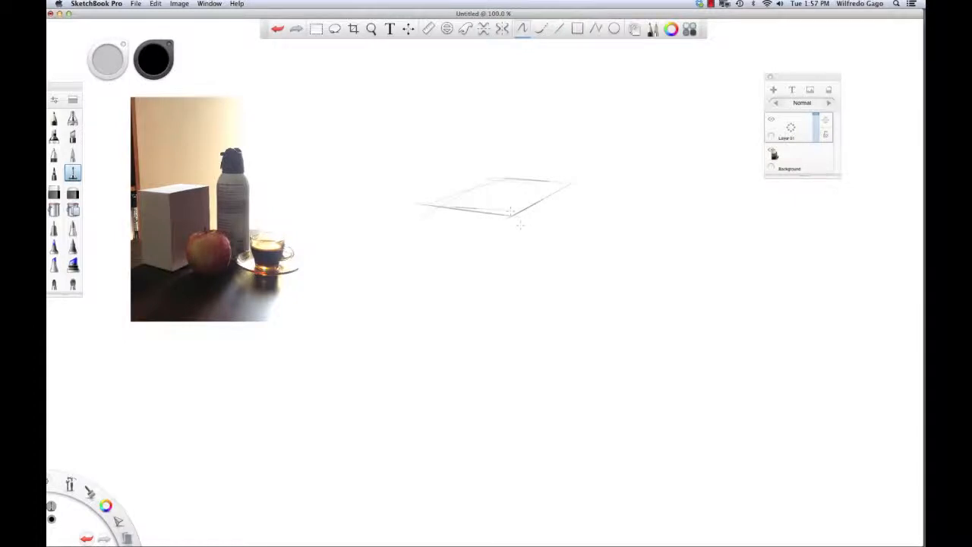
Sketch the box's vertical edges and light base lines, and darken the outline of its top face
{"action": "left_click_drag", "start_coordinate": [510, 217], "coordinate": [510, 312]}
{"action": "mouse_move", "coordinate": [418, 207]}
{"action": "left_mouse_down"}
{"action": "mouse_move", "coordinate": [418, 319]}
{"action": "mouse_move", "coordinate": [514, 363]}
{"action": "left_mouse_up"}
{"action": "left_click_drag", "start_coordinate": [576, 199], "coordinate": [578, 308]}
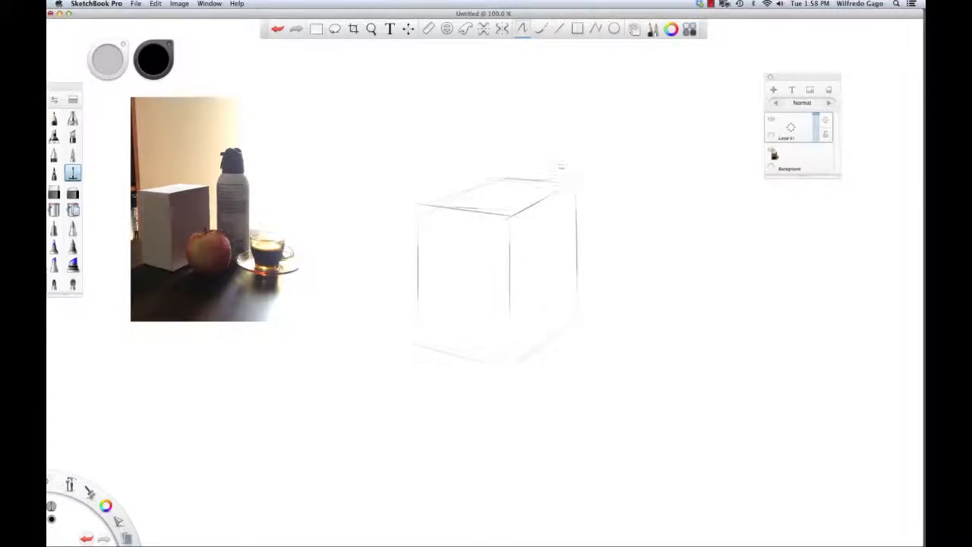
{"action": "mouse_move", "coordinate": [417, 204]}
{"action": "left_mouse_down"}
{"action": "mouse_move", "coordinate": [494, 181]}
{"action": "mouse_move", "coordinate": [574, 182]}
{"action": "left_mouse_up"}
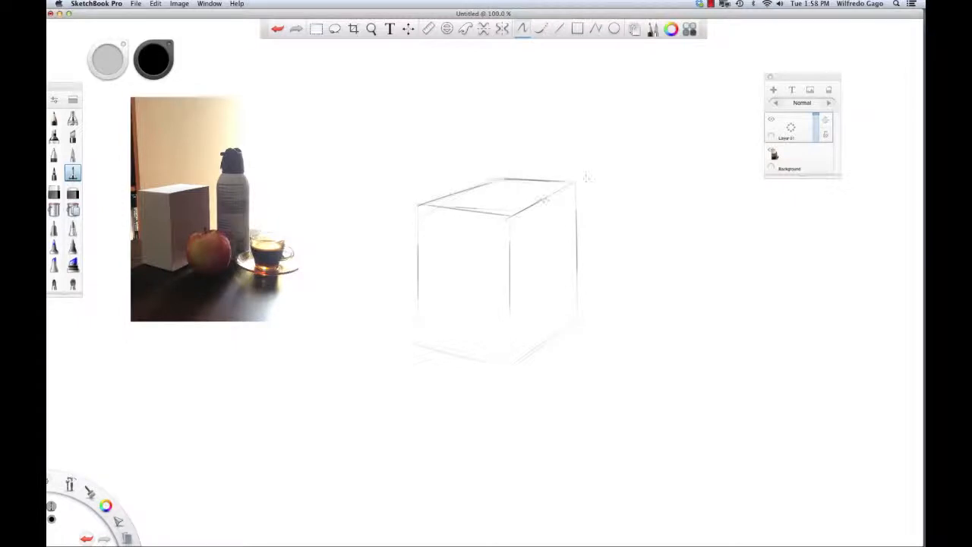
{"action": "left_click_drag", "start_coordinate": [508, 217], "coordinate": [509, 308]}
{"action": "key", "text": "super+z"}
{"action": "left_click_drag", "start_coordinate": [161, 177], "coordinate": [220, 164]}
{"action": "left_click_drag", "start_coordinate": [205, 205], "coordinate": [256, 181]}
{"action": "key", "text": "super+z"}
{"action": "key", "text": "super+z"}
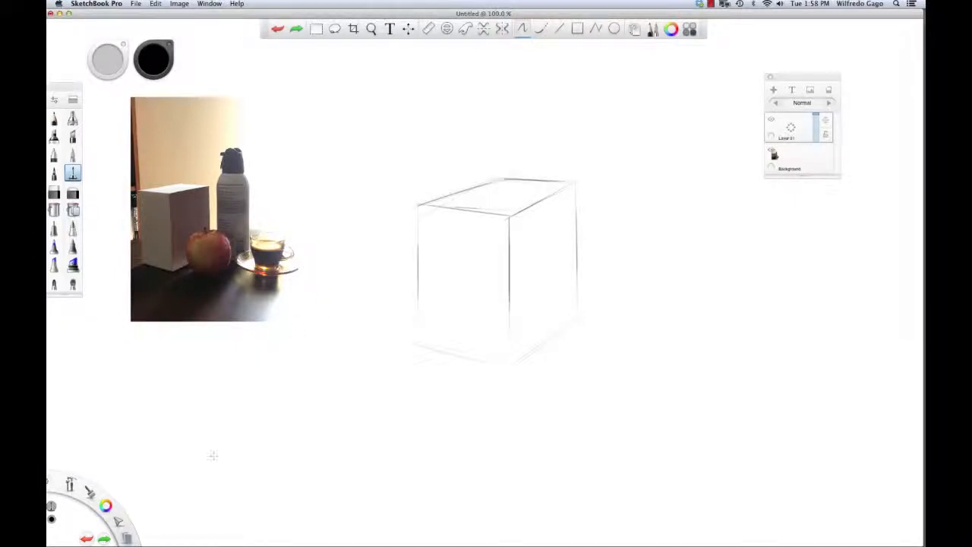
{"action": "left_click_drag", "start_coordinate": [155, 178], "coordinate": [204, 168]}
{"action": "key", "text": "super+z"}
{"action": "left_click", "coordinate": [87, 538]}
{"action": "left_click", "coordinate": [105, 540]}
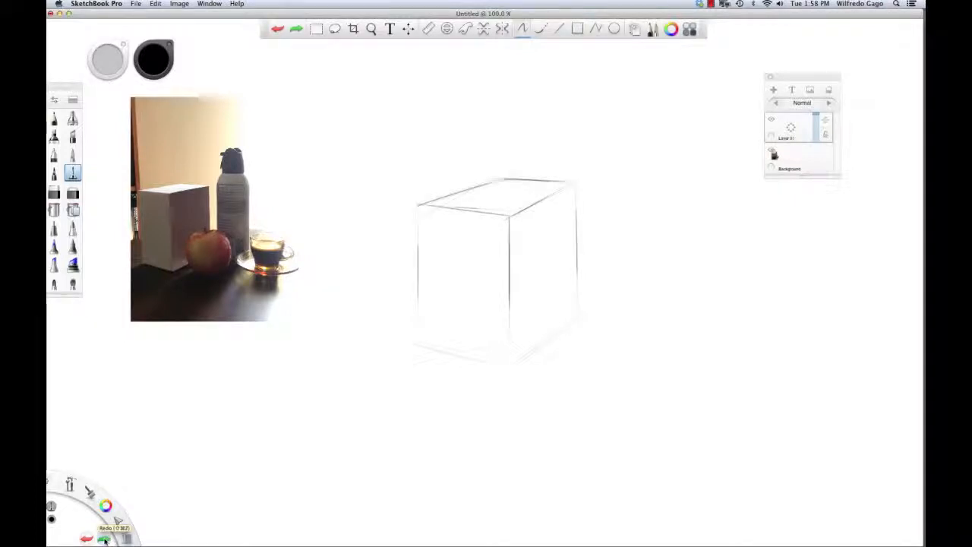
{"action": "key", "text": "super+z"}
Darken the two visible bottom edges of the box so they meet at the front corner
{"action": "left_click_drag", "start_coordinate": [417, 345], "coordinate": [501, 364]}
{"action": "key", "text": "super+z"}
{"action": "mouse_move", "coordinate": [419, 345]}
{"action": "left_mouse_down"}
{"action": "mouse_move", "coordinate": [508, 364]}
{"action": "mouse_move", "coordinate": [575, 322]}
{"action": "left_mouse_up"}
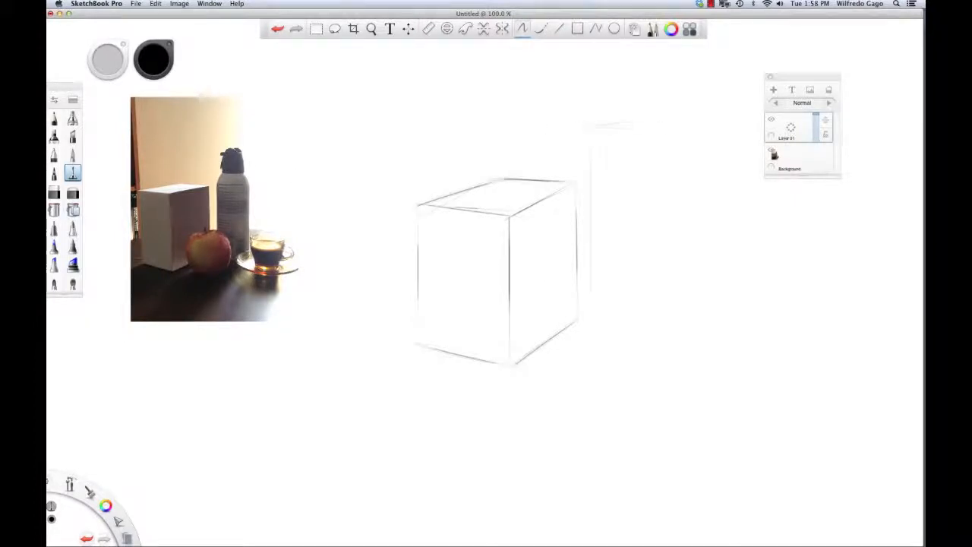
Sketch a tall, narrow construction block for the spray can behind the box
{"action": "mouse_move", "coordinate": [631, 122]}
{"action": "left_mouse_down"}
{"action": "mouse_move", "coordinate": [664, 126]}
{"action": "mouse_move", "coordinate": [651, 313]}
{"action": "left_mouse_up"}
{"action": "left_click_drag", "start_coordinate": [652, 329], "coordinate": [668, 323]}
{"action": "left_click_drag", "start_coordinate": [675, 126], "coordinate": [676, 266]}
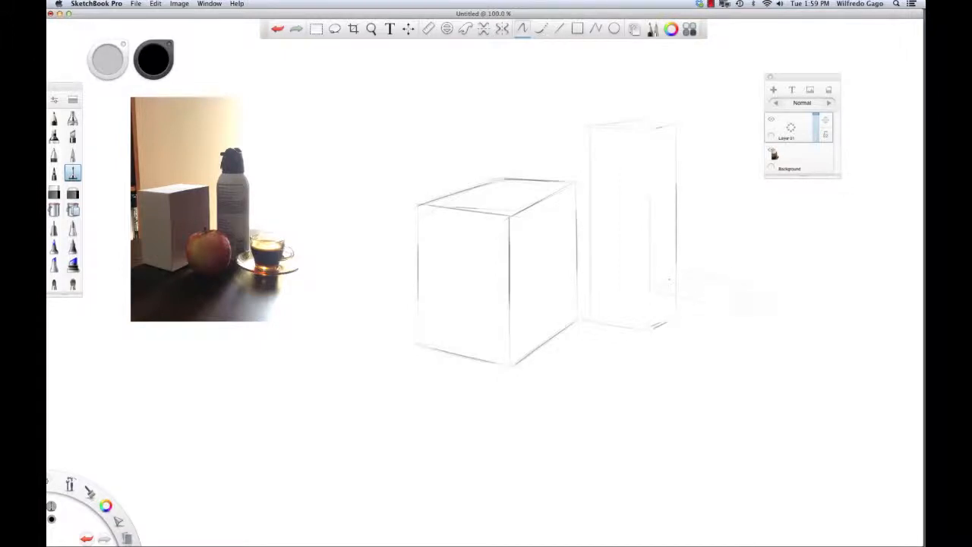
{"action": "left_click_drag", "start_coordinate": [652, 288], "coordinate": [654, 321]}
Sketch a low construction block for the cup and saucer, and a circle for the apple overlapping the box's front corner
{"action": "left_click_drag", "start_coordinate": [647, 296], "coordinate": [653, 351]}
{"action": "left_click_drag", "start_coordinate": [728, 317], "coordinate": [730, 366]}
{"action": "left_click_drag", "start_coordinate": [790, 295], "coordinate": [790, 350]}
{"action": "mouse_move", "coordinate": [532, 319]}
{"action": "left_mouse_down"}
{"action": "mouse_move", "coordinate": [582, 359]}
{"action": "mouse_move", "coordinate": [616, 315]}
{"action": "mouse_move", "coordinate": [601, 278]}
{"action": "mouse_move", "coordinate": [597, 358]}
{"action": "mouse_move", "coordinate": [626, 311]}
{"action": "mouse_move", "coordinate": [560, 363]}
{"action": "mouse_move", "coordinate": [623, 331]}
{"action": "left_mouse_up"}
{"action": "left_click_drag", "start_coordinate": [530, 316], "coordinate": [540, 287]}
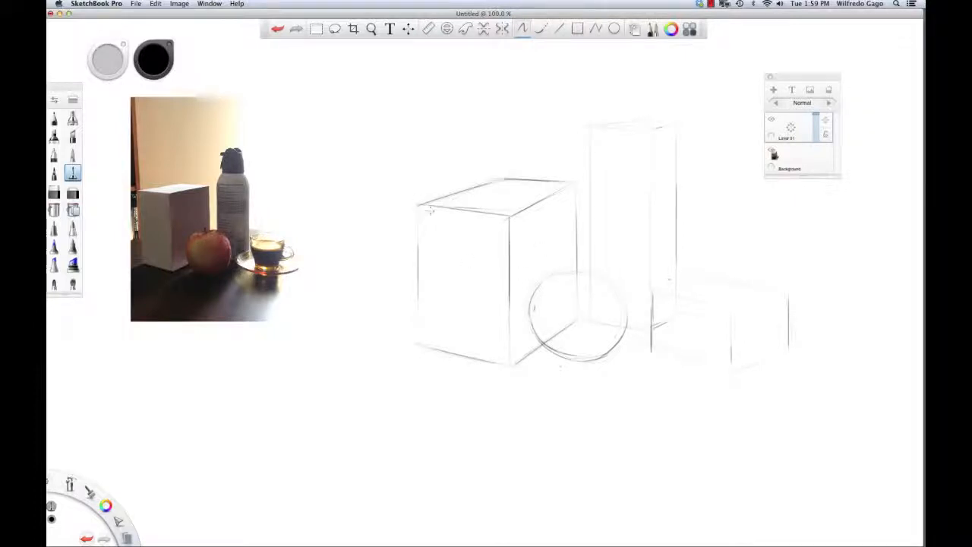
Try to darken the upper part of the left edge of the spray can's block
{"action": "left_click_drag", "start_coordinate": [590, 127], "coordinate": [591, 228]}
{"action": "key", "text": "super+z"}
{"action": "left_click_drag", "start_coordinate": [589, 129], "coordinate": [597, 219]}
{"action": "key", "text": "super+z"}
{"action": "left_click_drag", "start_coordinate": [591, 129], "coordinate": [592, 220]}
{"action": "key", "text": "super+z"}
{"action": "left_click_drag", "start_coordinate": [591, 130], "coordinate": [592, 217]}
{"action": "key", "text": "super+z"}
Mark the shoulder level with horizontal lines around the upper part of the spray can's block
{"action": "left_click_drag", "start_coordinate": [655, 178], "coordinate": [676, 169]}
{"action": "left_click_drag", "start_coordinate": [591, 176], "coordinate": [666, 178]}
{"action": "key", "text": "super+z"}
{"action": "mouse_move", "coordinate": [612, 165]}
{"action": "left_mouse_down"}
{"action": "mouse_move", "coordinate": [641, 174]}
{"action": "mouse_move", "coordinate": [601, 164]}
{"action": "mouse_move", "coordinate": [675, 165]}
{"action": "left_mouse_up"}
{"action": "key", "text": "super+z"}
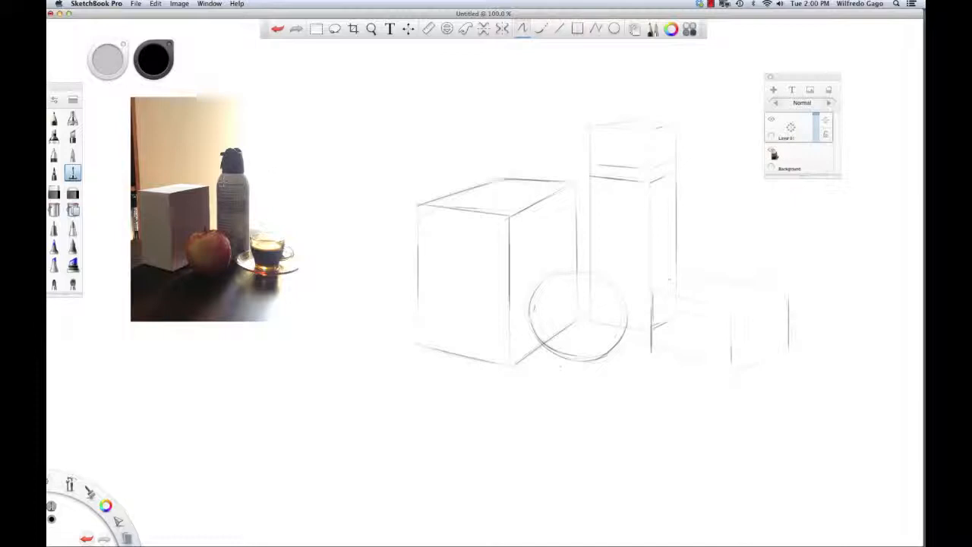
Sketch the spray can's cap with a base ellipse, tapered sides and a rounded top
{"action": "key", "text": "super+z"}
{"action": "left_click_drag", "start_coordinate": [637, 152], "coordinate": [632, 152]}
{"action": "left_click_drag", "start_coordinate": [646, 153], "coordinate": [642, 156]}
{"action": "key", "text": "super+z"}
{"action": "left_click_drag", "start_coordinate": [614, 123], "coordinate": [657, 123]}
{"action": "key", "text": "super+z"}
{"action": "left_click_drag", "start_coordinate": [615, 131], "coordinate": [612, 161]}
{"action": "key", "text": "super+z"}
{"action": "mouse_move", "coordinate": [666, 133]}
{"action": "left_mouse_down"}
{"action": "mouse_move", "coordinate": [663, 157]}
{"action": "mouse_move", "coordinate": [658, 124]}
{"action": "mouse_move", "coordinate": [664, 142]}
{"action": "mouse_move", "coordinate": [658, 124]}
{"action": "mouse_move", "coordinate": [612, 134]}
{"action": "left_mouse_up"}
{"action": "key", "text": "super+z"}
Draw the curved shoulders of the spray can running from the cap down to both sides
{"action": "left_click_drag", "start_coordinate": [610, 162], "coordinate": [592, 187]}
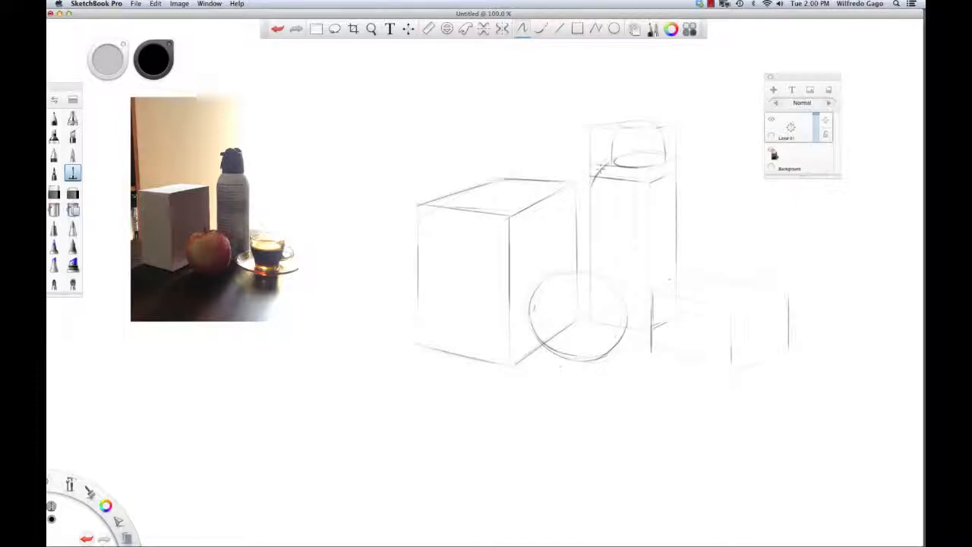
{"action": "left_click_drag", "start_coordinate": [664, 161], "coordinate": [676, 181]}
{"action": "key", "text": "super+z"}
{"action": "key", "text": "super+shift+z"}
Redraw the tapered sides of the spray can's cap and refine the ellipse at its base
{"action": "left_click_drag", "start_coordinate": [620, 126], "coordinate": [614, 164]}
{"action": "key", "text": "super+z"}
{"action": "left_click_drag", "start_coordinate": [623, 123], "coordinate": [614, 164]}
{"action": "key", "text": "super+z"}
{"action": "key", "text": "super+z"}
{"action": "left_click_drag", "start_coordinate": [617, 126], "coordinate": [616, 164]}
{"action": "left_click_drag", "start_coordinate": [657, 129], "coordinate": [662, 163]}
{"action": "key", "text": "super+z"}
{"action": "key", "text": "super+z"}
{"action": "mouse_move", "coordinate": [617, 161]}
{"action": "left_mouse_down"}
{"action": "mouse_move", "coordinate": [660, 162]}
{"action": "mouse_move", "coordinate": [632, 157]}
{"action": "mouse_move", "coordinate": [648, 153]}
{"action": "left_mouse_up"}
{"action": "key", "text": "super+z"}
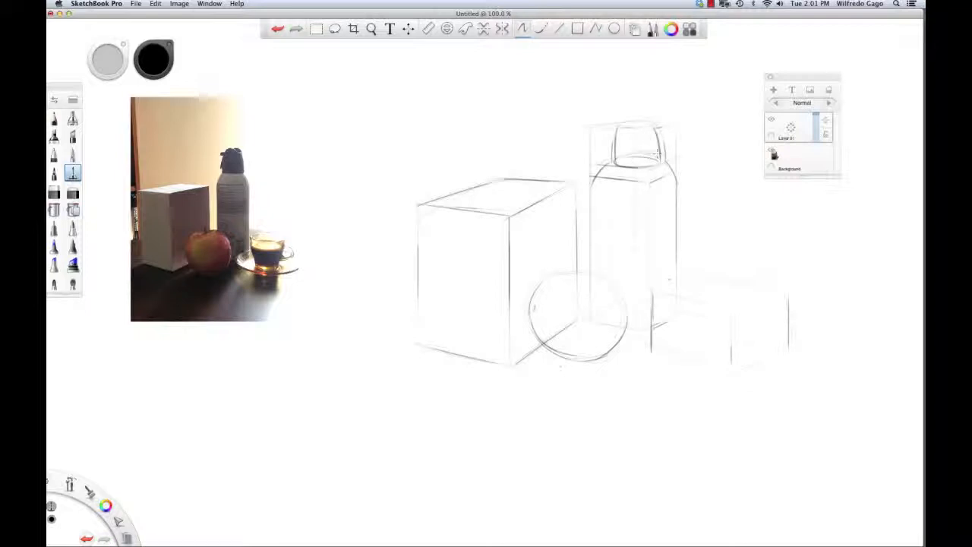
Reinforce the spray can's right shoulder and draw its left side as a darker vertical line
{"action": "left_click_drag", "start_coordinate": [659, 161], "coordinate": [675, 180]}
{"action": "key", "text": "super+z"}
{"action": "left_click_drag", "start_coordinate": [594, 195], "coordinate": [594, 266]}
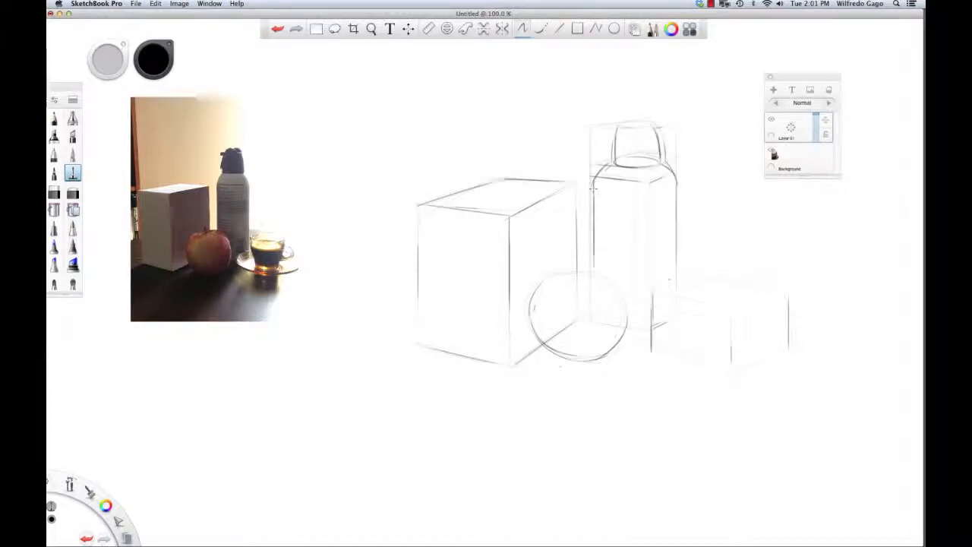
{"action": "left_click_drag", "start_coordinate": [597, 179], "coordinate": [595, 303]}
Draw the elliptical base of the spray can and define its right side
{"action": "left_click_drag", "start_coordinate": [594, 320], "coordinate": [664, 327]}
{"action": "mouse_move", "coordinate": [610, 306]}
{"action": "left_mouse_down"}
{"action": "mouse_move", "coordinate": [673, 311]}
{"action": "mouse_move", "coordinate": [658, 306]}
{"action": "left_mouse_up"}
{"action": "left_click_drag", "start_coordinate": [595, 321], "coordinate": [672, 323]}
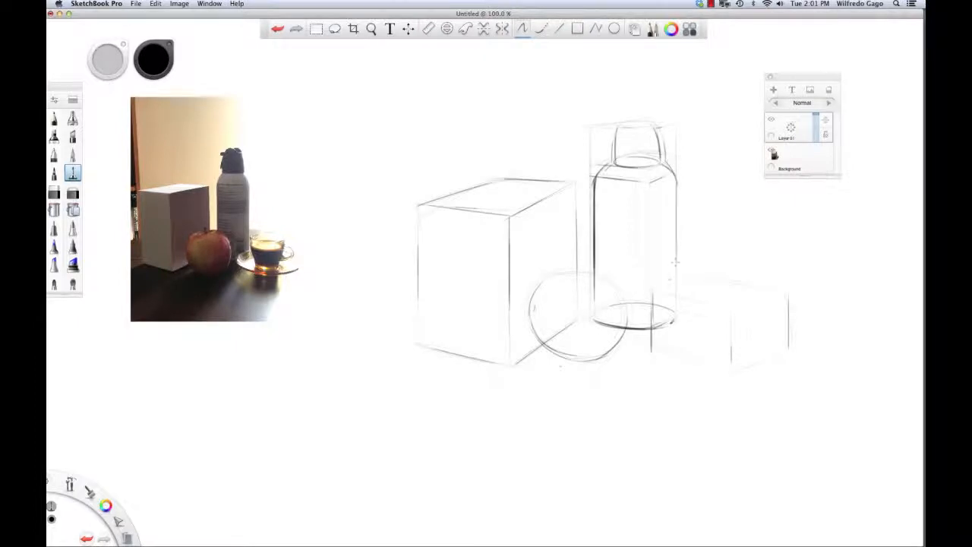
{"action": "left_click_drag", "start_coordinate": [675, 186], "coordinate": [675, 285]}
{"action": "key", "text": "super+z"}
Draw the back vertical edge, base edges and front corner of the cup and saucer's construction block
{"action": "left_click_drag", "start_coordinate": [714, 282], "coordinate": [714, 321]}
{"action": "left_click_drag", "start_coordinate": [775, 341], "coordinate": [736, 332]}
{"action": "left_click_drag", "start_coordinate": [654, 351], "coordinate": [734, 380]}
{"action": "left_click_drag", "start_coordinate": [735, 341], "coordinate": [736, 379]}
{"action": "left_click_drag", "start_coordinate": [727, 344], "coordinate": [729, 380]}
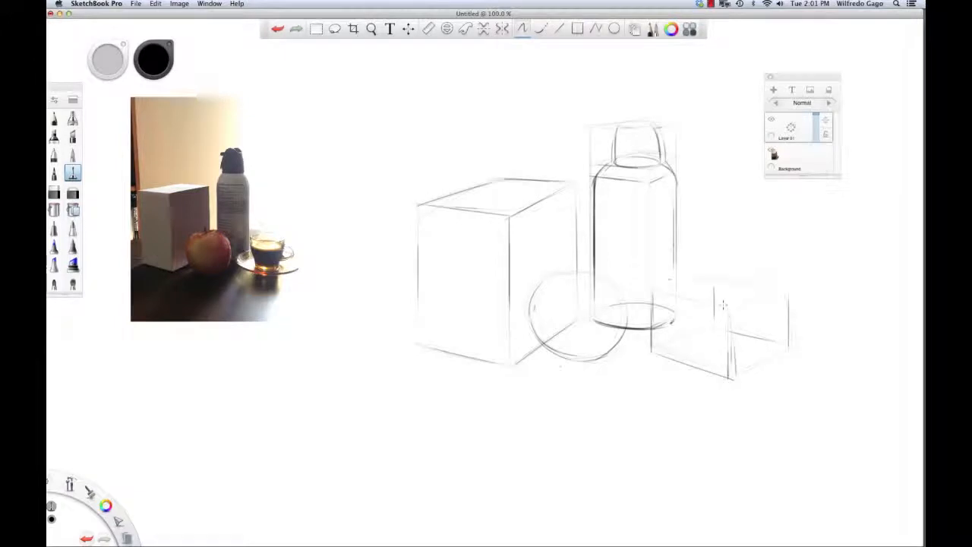
Draw the saucer as a wide ellipse inside the base of the low construction block
{"action": "left_click_drag", "start_coordinate": [657, 365], "coordinate": [746, 370]}
{"action": "key", "text": "super+z"}
{"action": "left_click_drag", "start_coordinate": [680, 352], "coordinate": [751, 351]}
{"action": "key", "text": "super+z"}
{"action": "left_click_drag", "start_coordinate": [659, 348], "coordinate": [751, 365]}
{"action": "key", "text": "super+z"}
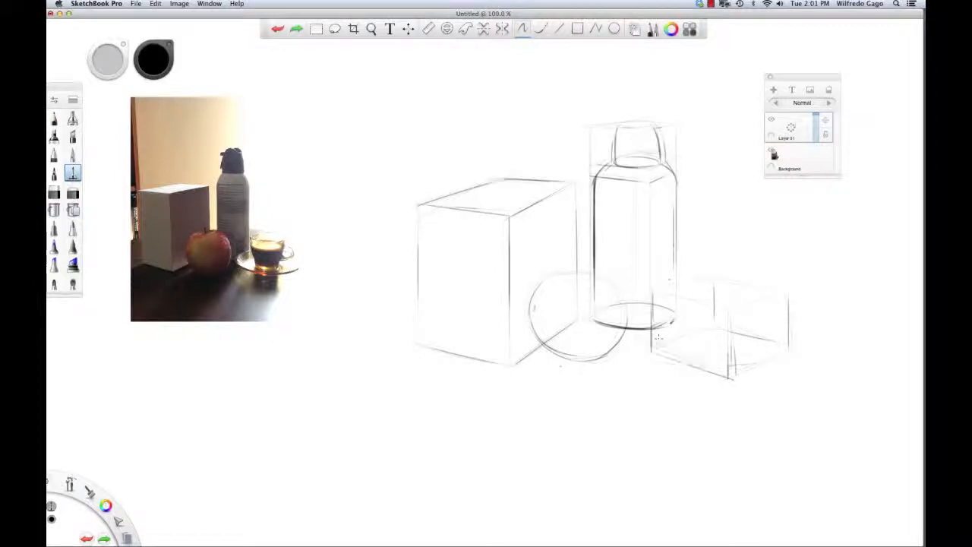
{"action": "left_click_drag", "start_coordinate": [681, 360], "coordinate": [778, 366]}
{"action": "mouse_move", "coordinate": [749, 328]}
{"action": "left_mouse_down"}
{"action": "mouse_move", "coordinate": [708, 331]}
{"action": "mouse_move", "coordinate": [725, 331]}
{"action": "left_mouse_up"}
{"action": "key", "text": "super+z"}
{"action": "key", "text": "super+z"}
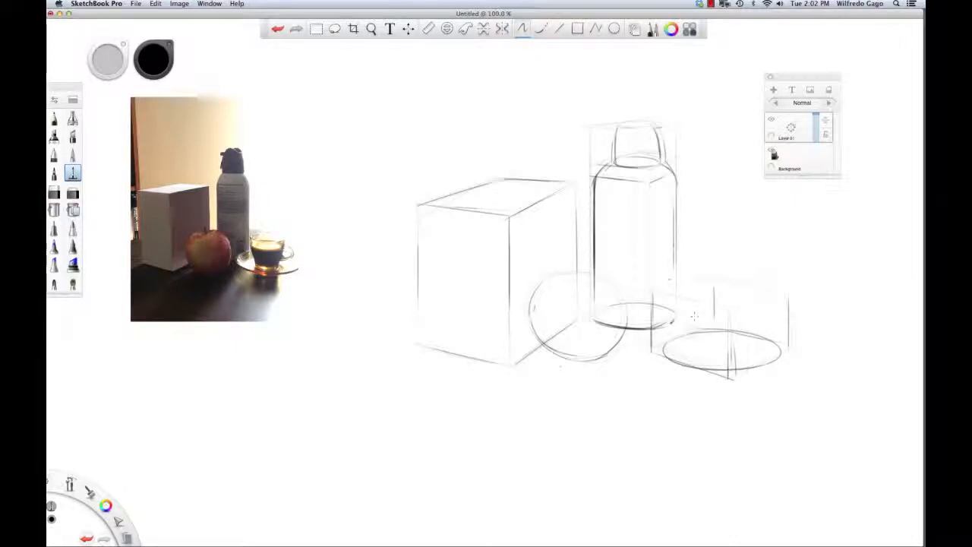
Sketch a small perspective block for the cup standing in the middle of the saucer
{"action": "left_click_drag", "start_coordinate": [693, 346], "coordinate": [725, 354]}
{"action": "mouse_move", "coordinate": [690, 345]}
{"action": "left_mouse_down"}
{"action": "mouse_move", "coordinate": [733, 355]}
{"action": "mouse_move", "coordinate": [761, 341]}
{"action": "mouse_move", "coordinate": [760, 310]}
{"action": "mouse_move", "coordinate": [761, 340]}
{"action": "left_mouse_up"}
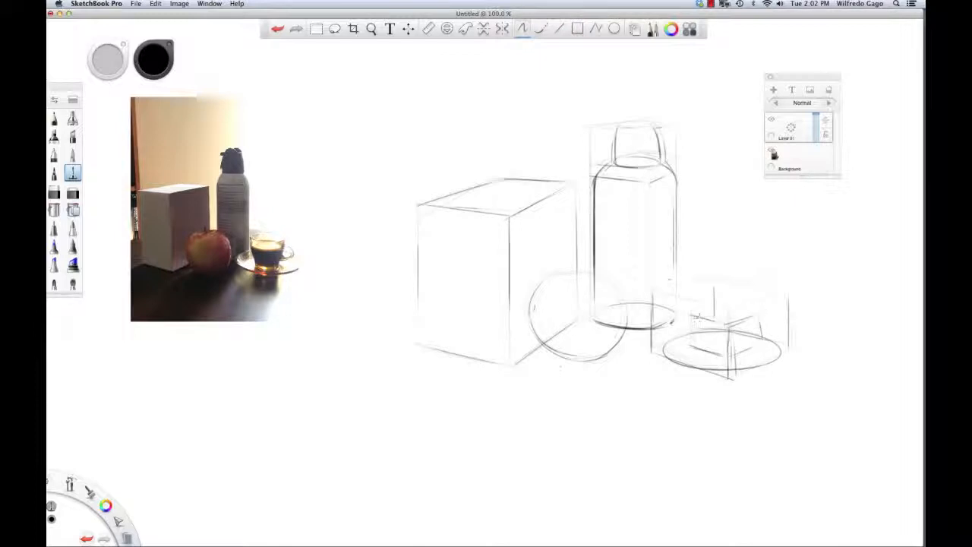
{"action": "left_click_drag", "start_coordinate": [712, 314], "coordinate": [688, 316]}
{"action": "mouse_move", "coordinate": [749, 316]}
{"action": "left_mouse_down"}
{"action": "mouse_move", "coordinate": [694, 325]}
{"action": "mouse_move", "coordinate": [696, 351]}
{"action": "left_mouse_up"}
{"action": "left_click_drag", "start_coordinate": [757, 320], "coordinate": [761, 342]}
Draw the cup's rim ellipse and rounded bowl inside its small construction block
{"action": "mouse_move", "coordinate": [721, 314]}
{"action": "left_mouse_down"}
{"action": "mouse_move", "coordinate": [715, 339]}
{"action": "mouse_move", "coordinate": [757, 341]}
{"action": "mouse_move", "coordinate": [732, 357]}
{"action": "mouse_move", "coordinate": [704, 348]}
{"action": "mouse_move", "coordinate": [745, 353]}
{"action": "mouse_move", "coordinate": [701, 342]}
{"action": "mouse_move", "coordinate": [740, 353]}
{"action": "left_mouse_up"}
{"action": "key", "text": "super+z"}
{"action": "key", "text": "super+z"}
{"action": "mouse_move", "coordinate": [707, 314]}
{"action": "left_mouse_down"}
{"action": "mouse_move", "coordinate": [695, 319]}
{"action": "mouse_move", "coordinate": [752, 321]}
{"action": "mouse_move", "coordinate": [700, 318]}
{"action": "mouse_move", "coordinate": [737, 343]}
{"action": "mouse_move", "coordinate": [712, 350]}
{"action": "mouse_move", "coordinate": [701, 340]}
{"action": "mouse_move", "coordinate": [706, 347]}
{"action": "left_mouse_up"}
{"action": "mouse_move", "coordinate": [752, 328]}
{"action": "left_mouse_down"}
{"action": "mouse_move", "coordinate": [744, 351]}
{"action": "mouse_move", "coordinate": [731, 353]}
{"action": "left_mouse_up"}
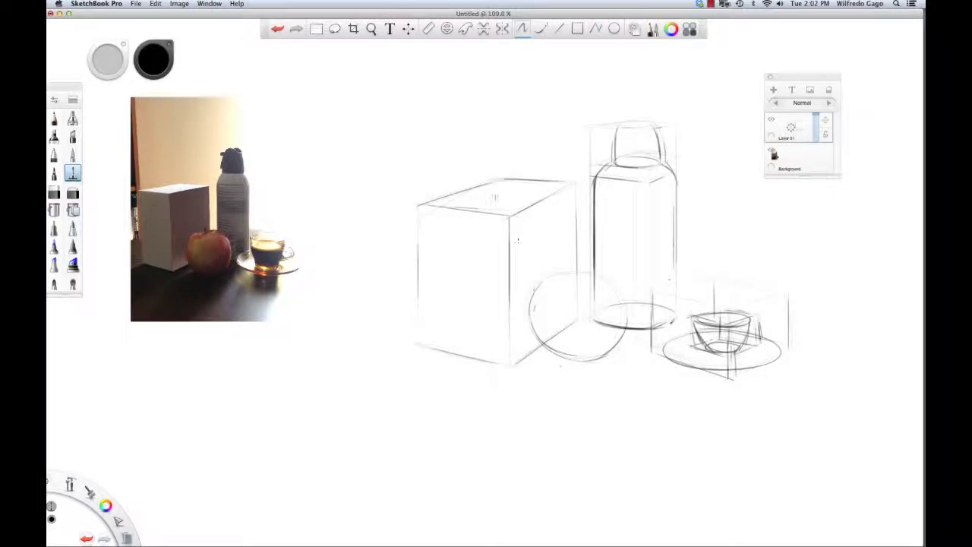
Draw the box's hidden back edges, reinforce its front vertical edge and redefine its right side with a new vertical line
{"action": "mouse_move", "coordinate": [419, 205]}
{"action": "left_mouse_down"}
{"action": "mouse_move", "coordinate": [494, 180]}
{"action": "mouse_move", "coordinate": [468, 188]}
{"action": "left_mouse_up"}
{"action": "key", "text": "super+z"}
{"action": "left_click_drag", "start_coordinate": [518, 306], "coordinate": [572, 315]}
{"action": "left_click_drag", "start_coordinate": [497, 183], "coordinate": [499, 302]}
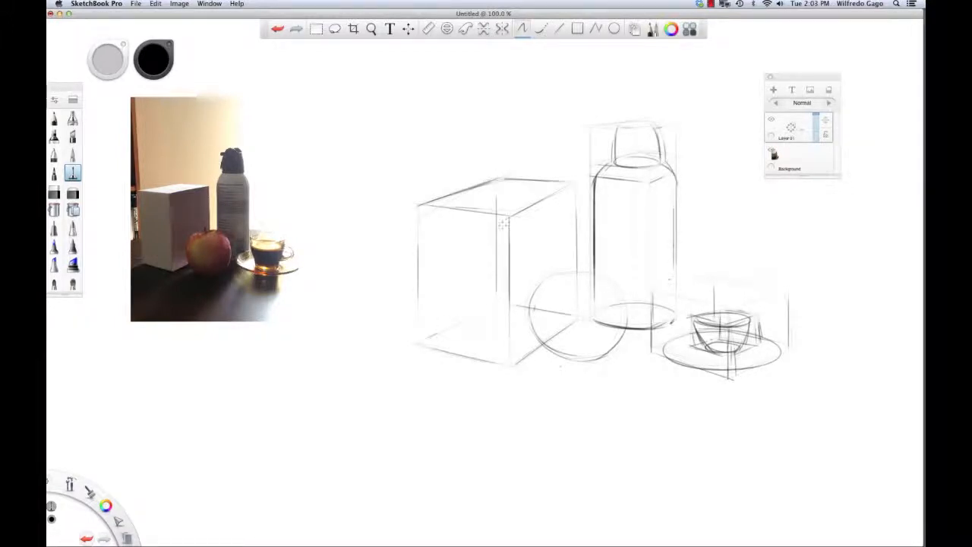
{"action": "left_click_drag", "start_coordinate": [509, 216], "coordinate": [511, 348]}
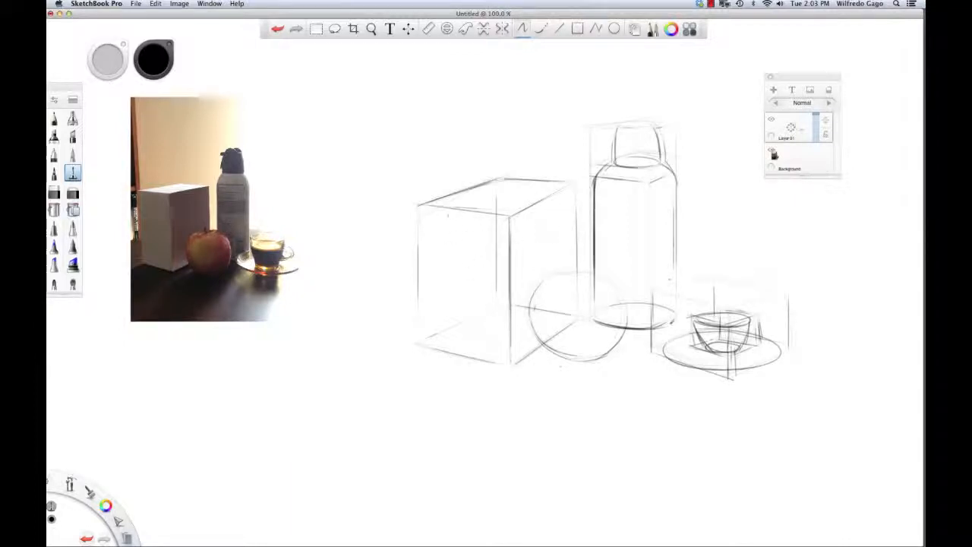
{"action": "left_click_drag", "start_coordinate": [565, 197], "coordinate": [565, 273]}
{"action": "left_click_drag", "start_coordinate": [570, 183], "coordinate": [526, 210]}
Shape the apple's outline over the circle with a dip at the top and a small curve at the bottom
{"action": "mouse_move", "coordinate": [556, 275]}
{"action": "left_mouse_down"}
{"action": "mouse_move", "coordinate": [538, 327]}
{"action": "mouse_move", "coordinate": [587, 363]}
{"action": "left_mouse_up"}
{"action": "mouse_move", "coordinate": [566, 275]}
{"action": "left_mouse_down"}
{"action": "mouse_move", "coordinate": [600, 272]}
{"action": "mouse_move", "coordinate": [621, 302]}
{"action": "left_mouse_up"}
{"action": "left_click_drag", "start_coordinate": [584, 360], "coordinate": [559, 344]}
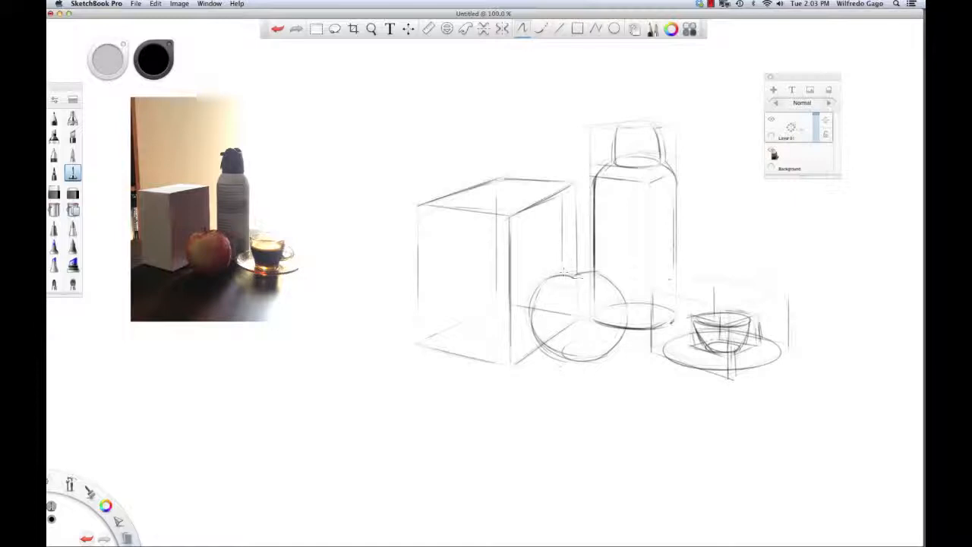
Draw the apple's stem hollow as a small ellipse and reshape its right contour
{"action": "left_click_drag", "start_coordinate": [548, 283], "coordinate": [582, 284]}
{"action": "left_click_drag", "start_coordinate": [555, 276], "coordinate": [575, 278]}
{"action": "key", "text": "super+z"}
{"action": "mouse_move", "coordinate": [592, 277]}
{"action": "left_mouse_down"}
{"action": "mouse_move", "coordinate": [615, 289]}
{"action": "mouse_move", "coordinate": [615, 334]}
{"action": "left_mouse_up"}
{"action": "key", "text": "super+z"}
{"action": "left_click_drag", "start_coordinate": [608, 351], "coordinate": [592, 359]}
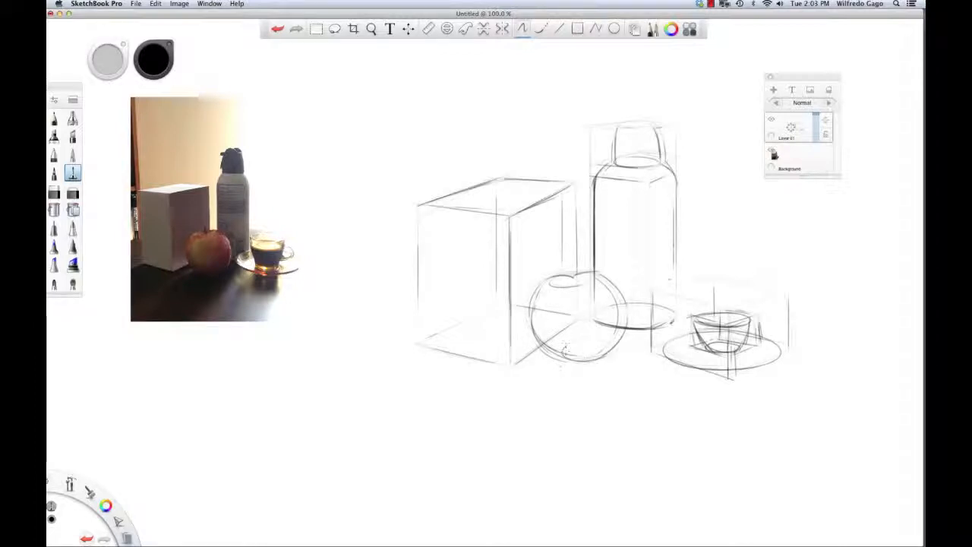
Draw a curved contour line down the apple's left side to its base
{"action": "key", "text": "super+z"}
{"action": "mouse_move", "coordinate": [545, 292]}
{"action": "left_mouse_down"}
{"action": "mouse_move", "coordinate": [566, 354]}
{"action": "mouse_move", "coordinate": [577, 359]}
{"action": "left_mouse_up"}
{"action": "key", "text": "super+z"}
{"action": "left_click_drag", "start_coordinate": [543, 303], "coordinate": [559, 340]}
{"action": "key", "text": "super+z"}
{"action": "mouse_move", "coordinate": [544, 305]}
{"action": "left_mouse_down"}
{"action": "mouse_move", "coordinate": [563, 350]}
{"action": "mouse_move", "coordinate": [594, 355]}
{"action": "left_mouse_up"}
Darken the front edge of the box's top face and the outline of the saucer and cup base
{"action": "left_click_drag", "start_coordinate": [423, 205], "coordinate": [507, 216]}
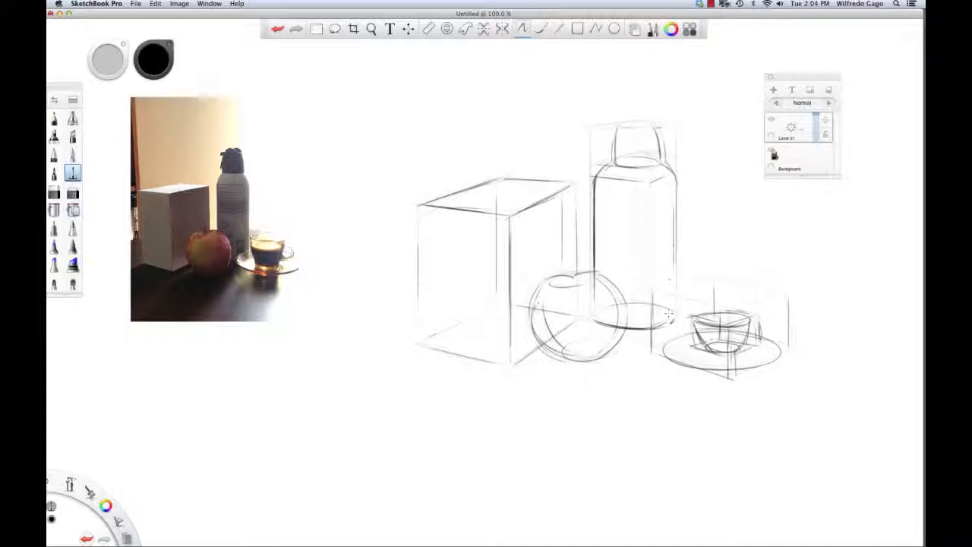
{"action": "mouse_move", "coordinate": [664, 348]}
{"action": "left_mouse_down"}
{"action": "mouse_move", "coordinate": [681, 364]}
{"action": "mouse_move", "coordinate": [740, 370]}
{"action": "mouse_move", "coordinate": [777, 354]}
{"action": "left_mouse_up"}
{"action": "left_click_drag", "start_coordinate": [715, 355], "coordinate": [727, 361]}
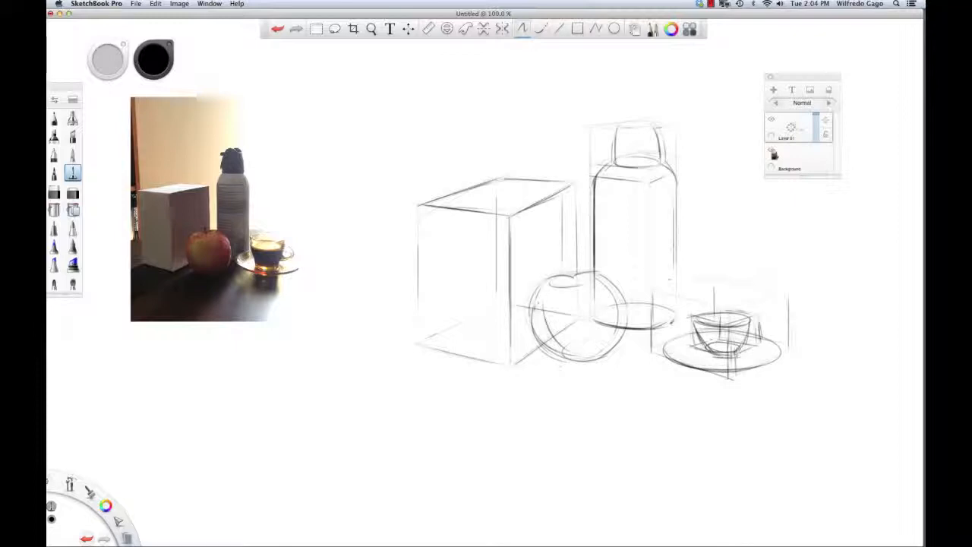
Sketch the cup's handle and reinforce the saucer's front and back rim
{"action": "left_click_drag", "start_coordinate": [749, 327], "coordinate": [762, 338]}
{"action": "left_click_drag", "start_coordinate": [741, 368], "coordinate": [717, 372]}
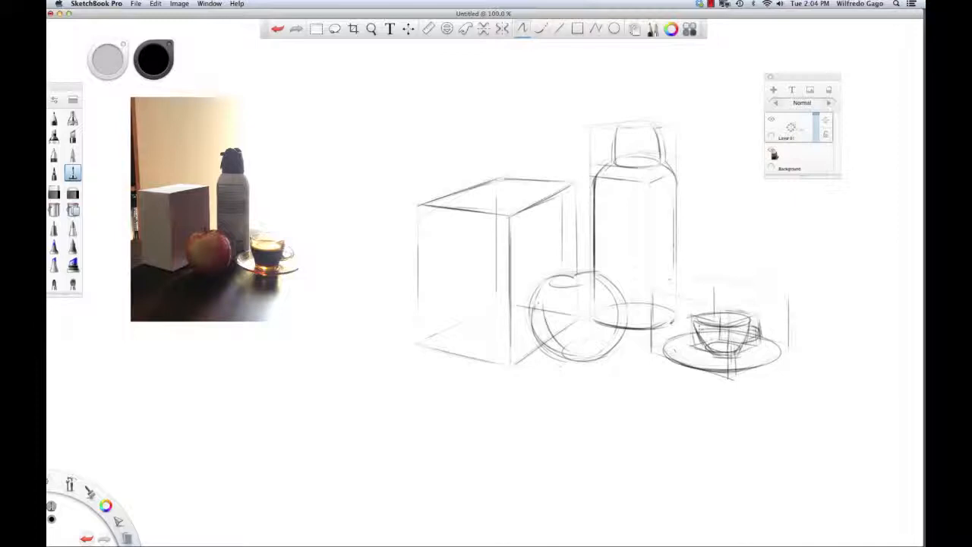
{"action": "left_click_drag", "start_coordinate": [669, 341], "coordinate": [696, 331]}
Switch to the Hard Eraser and set its size to 12.4, keeping its brush properties clear of the photo
{"action": "left_click", "coordinate": [54, 193]}
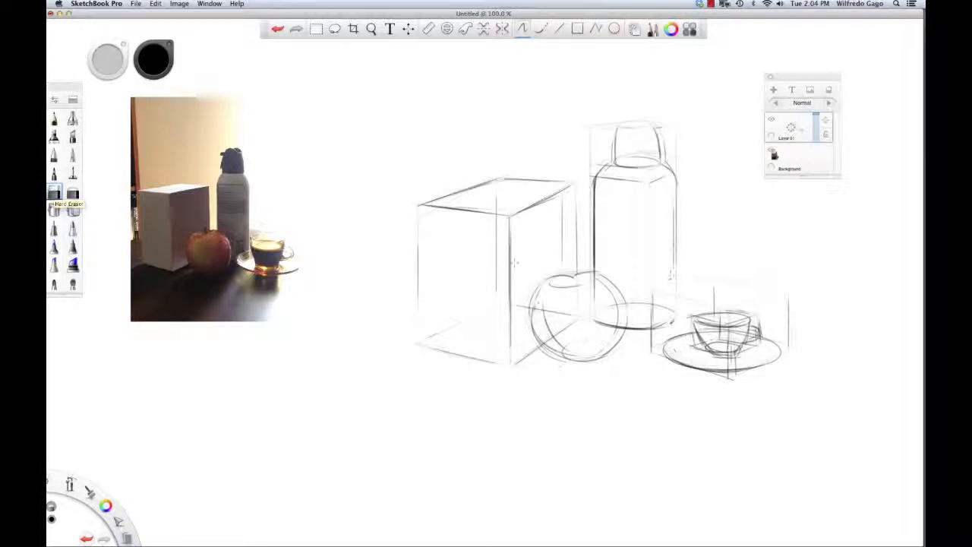
{"action": "key", "text": "bracketright"}
{"action": "key", "text": "bracketright"}
{"action": "key", "text": "bracketright"}
{"action": "key", "text": "bracketright"}
{"action": "key", "text": "bracketright"}
{"action": "key", "text": "bracketright"}
{"action": "key", "text": "bracketleft"}
{"action": "double_click", "coordinate": [54, 193]}
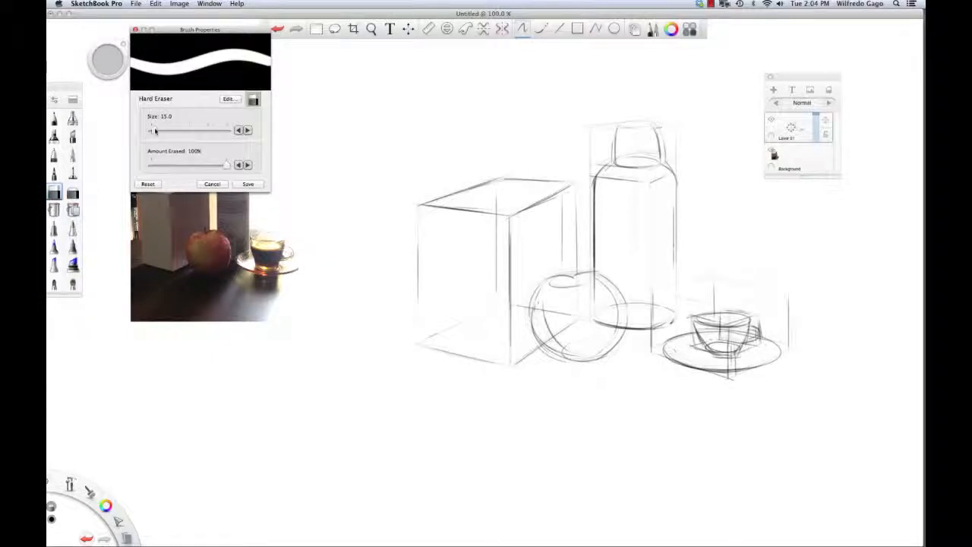
{"action": "mouse_move", "coordinate": [155, 131]}
{"action": "left_mouse_down"}
{"action": "mouse_move", "coordinate": [168, 130]}
{"action": "mouse_move", "coordinate": [154, 130]}
{"action": "left_mouse_up"}
{"action": "left_click_drag", "start_coordinate": [229, 40], "coordinate": [269, 356]}
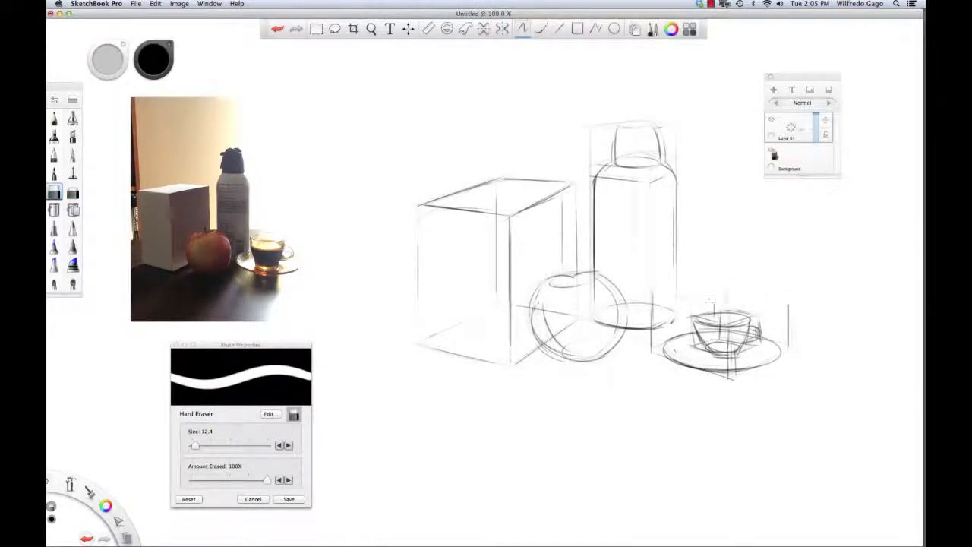
Erase the construction block lines around the cup and saucer and the stray lines at the cup's base
{"action": "left_click_drag", "start_coordinate": [790, 310], "coordinate": [790, 330]}
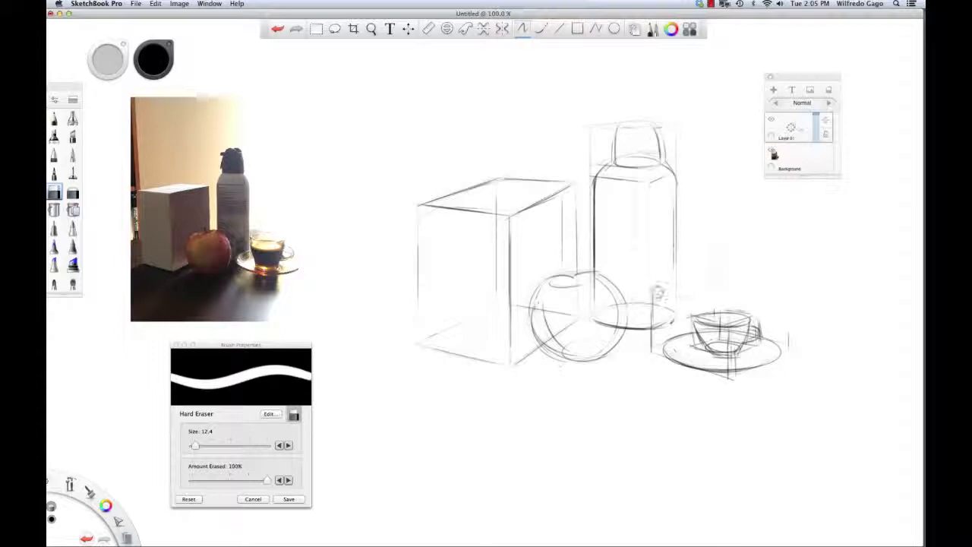
{"action": "left_click_drag", "start_coordinate": [647, 314], "coordinate": [652, 346]}
{"action": "left_click_drag", "start_coordinate": [792, 327], "coordinate": [789, 347]}
{"action": "left_click_drag", "start_coordinate": [713, 339], "coordinate": [725, 348]}
Reduce the Hard Eraser's size to 5.4 for finer cleanup around the cup
{"action": "key", "text": "bracketleft"}
{"action": "key", "text": "bracketleft"}
{"action": "key", "text": "bracketleft"}
{"action": "key", "text": "bracketleft"}
{"action": "key", "text": "bracketleft"}
{"action": "key", "text": "bracketleft"}
{"action": "key", "text": "bracketleft"}
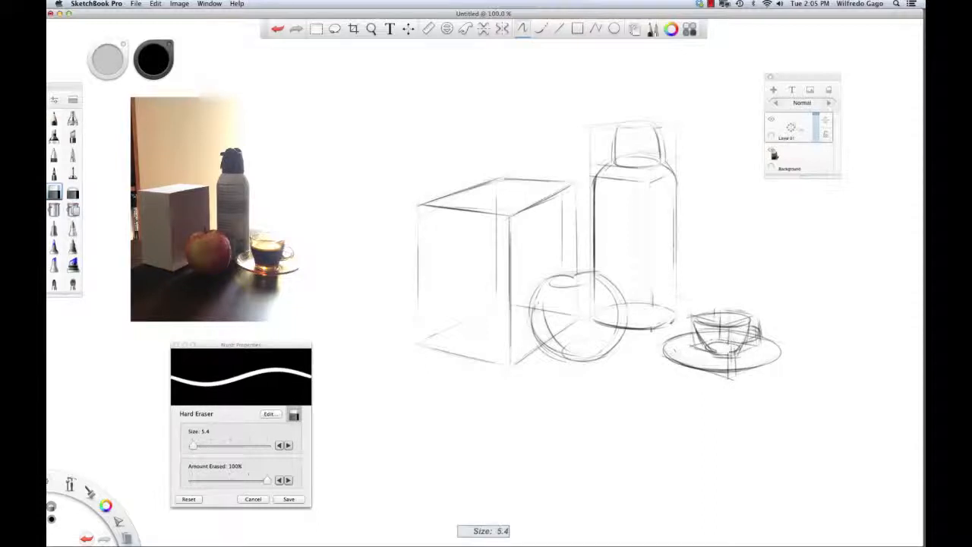
Erase the remaining construction lines beside the cup's handle and try to lasso the cup and saucer for repositioning
{"action": "left_click_drag", "start_coordinate": [733, 348], "coordinate": [736, 322]}
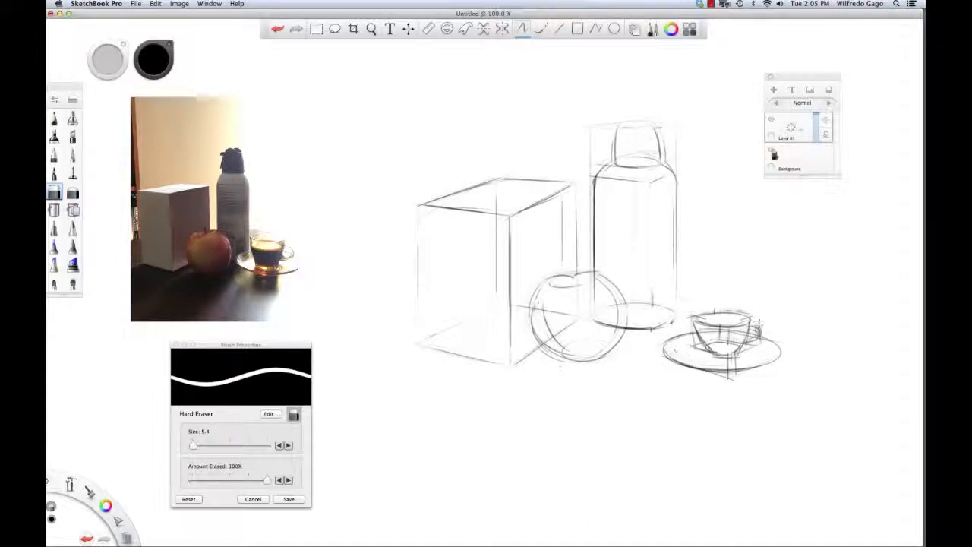
{"action": "left_click", "coordinate": [335, 29]}
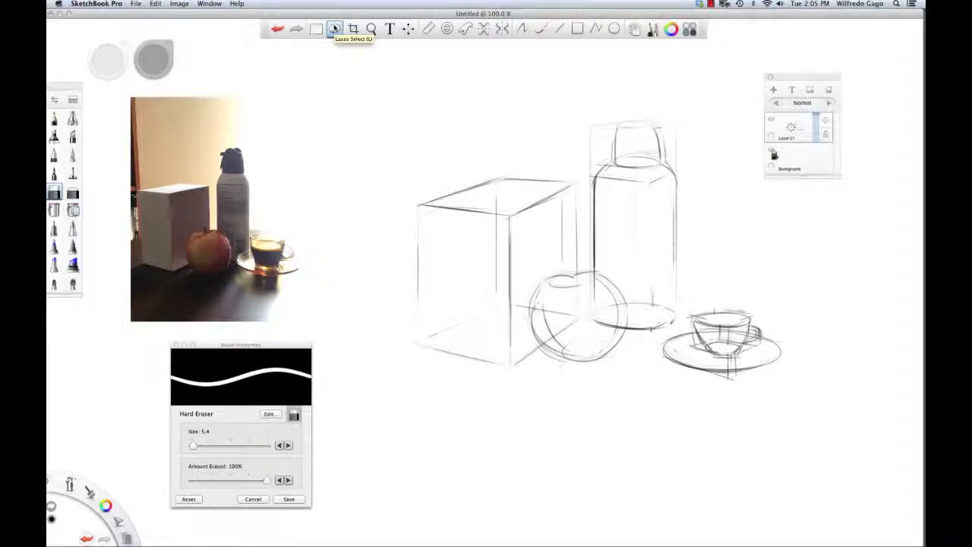
{"action": "mouse_move", "coordinate": [731, 298]}
{"action": "left_mouse_down"}
{"action": "mouse_move", "coordinate": [671, 331]}
{"action": "mouse_move", "coordinate": [660, 347]}
{"action": "mouse_move", "coordinate": [667, 362]}
{"action": "mouse_move", "coordinate": [757, 383]}
{"action": "mouse_move", "coordinate": [789, 354]}
{"action": "mouse_move", "coordinate": [791, 332]}
{"action": "mouse_move", "coordinate": [753, 306]}
{"action": "mouse_move", "coordinate": [708, 302]}
{"action": "left_mouse_up"}
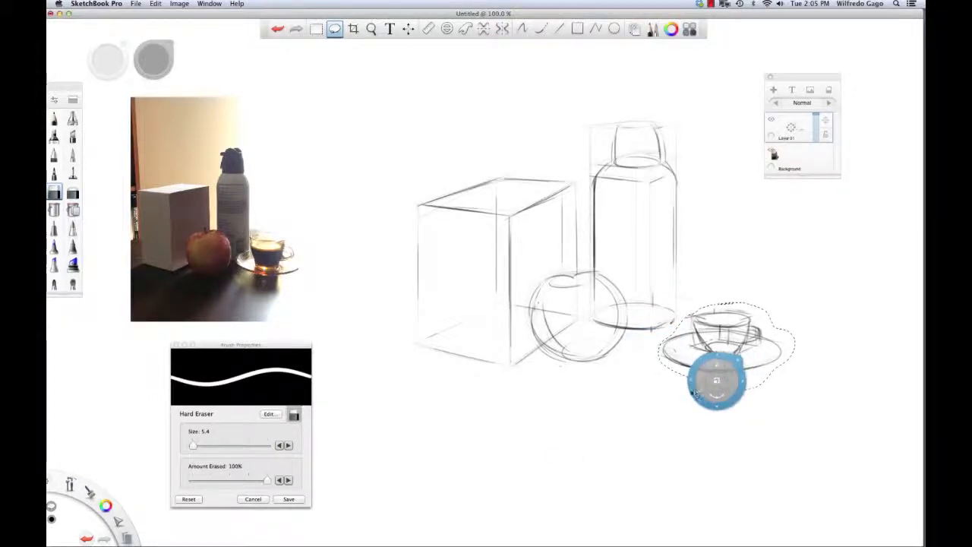
{"action": "key", "text": "v"}
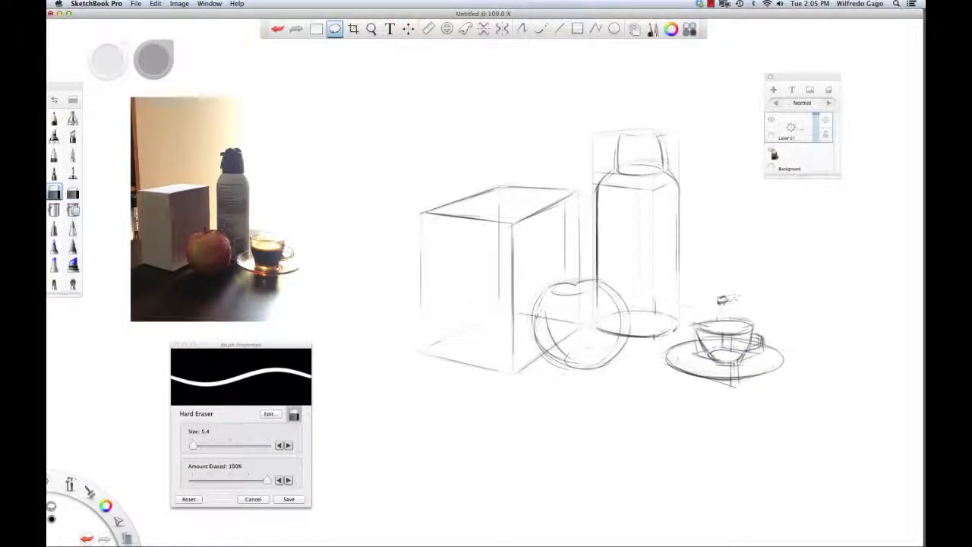
Lasso the cup and saucer, move them closer to the spray can and enlarge them slightly
{"action": "mouse_move", "coordinate": [722, 306]}
{"action": "left_mouse_down"}
{"action": "mouse_move", "coordinate": [653, 352]}
{"action": "mouse_move", "coordinate": [690, 393]}
{"action": "mouse_move", "coordinate": [737, 399]}
{"action": "mouse_move", "coordinate": [792, 381]}
{"action": "mouse_move", "coordinate": [803, 346]}
{"action": "mouse_move", "coordinate": [790, 319]}
{"action": "left_mouse_up"}
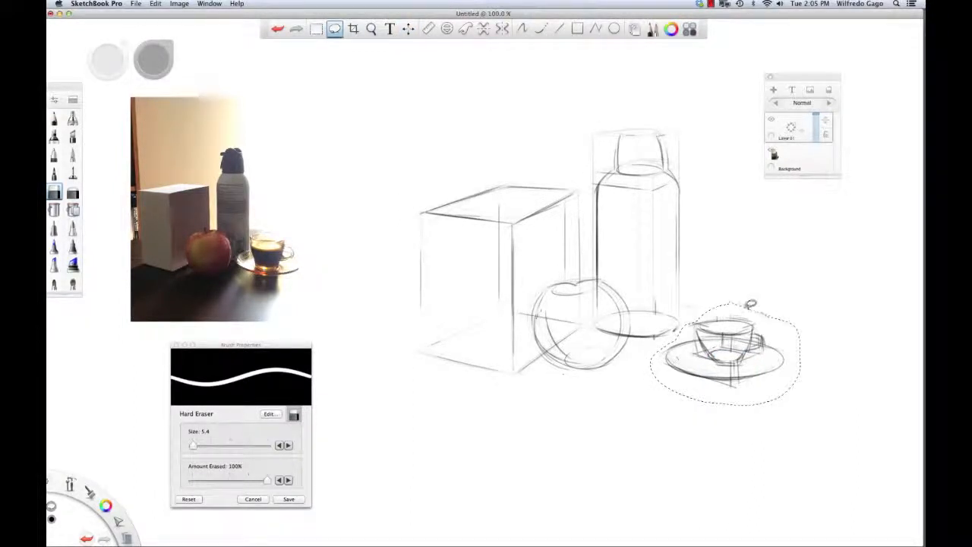
{"action": "left_click", "coordinate": [740, 348]}
{"action": "mouse_move", "coordinate": [707, 301]}
{"action": "left_mouse_down"}
{"action": "mouse_move", "coordinate": [651, 364]}
{"action": "mouse_move", "coordinate": [737, 399]}
{"action": "mouse_move", "coordinate": [801, 383]}
{"action": "mouse_move", "coordinate": [719, 311]}
{"action": "left_mouse_up"}
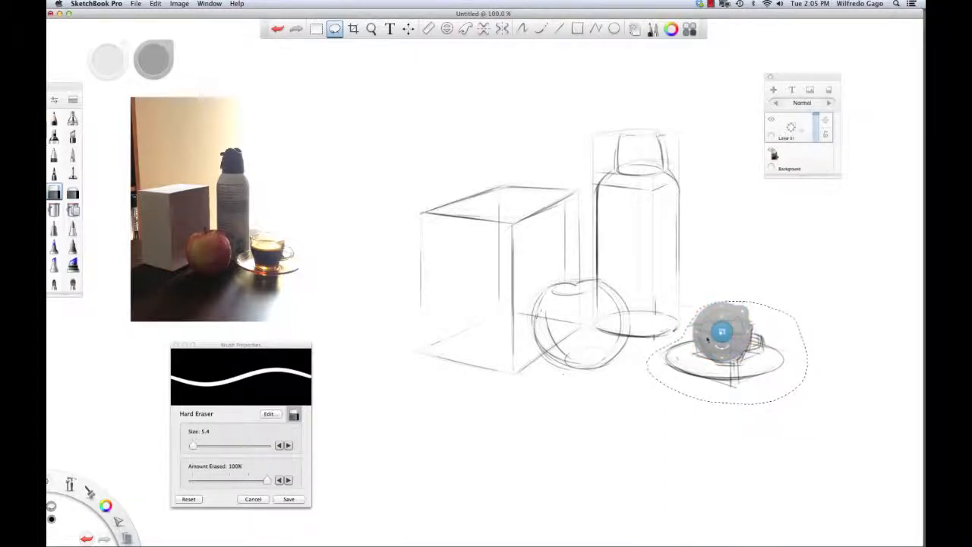
{"action": "left_click_drag", "start_coordinate": [730, 346], "coordinate": [707, 330]}
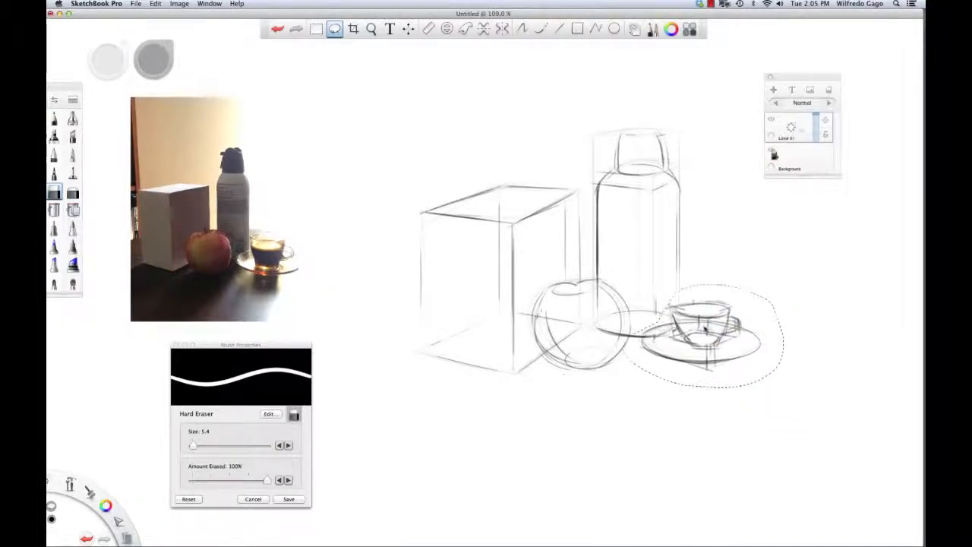
{"action": "left_click_drag", "start_coordinate": [695, 327], "coordinate": [731, 325]}
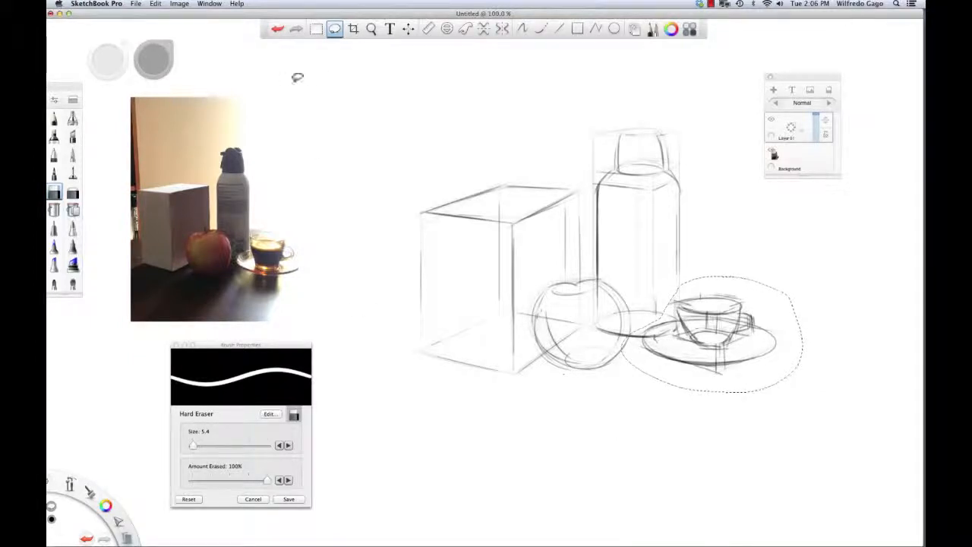
{"action": "left_click", "coordinate": [335, 29]}
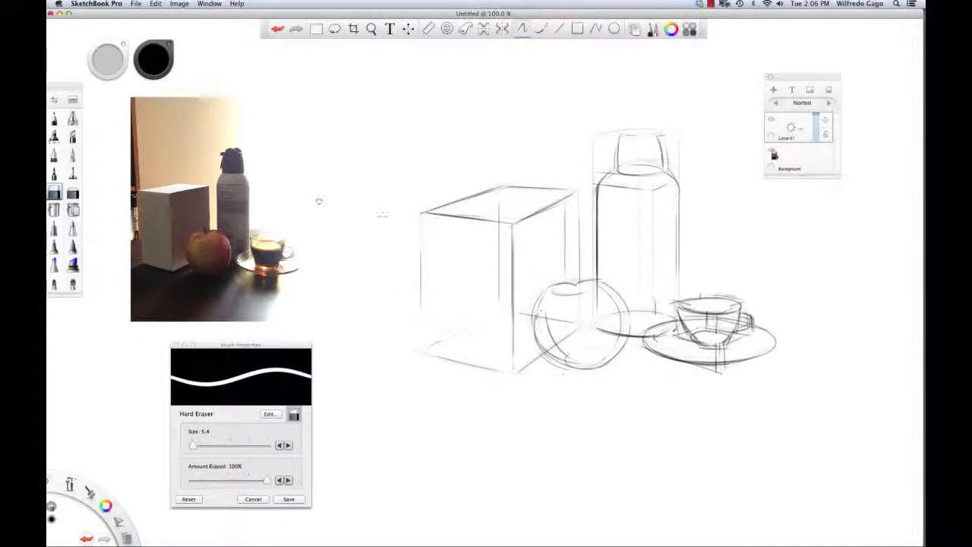
Sketch the apple's short stem with the Felt Pen
{"action": "left_click", "coordinate": [72, 173]}
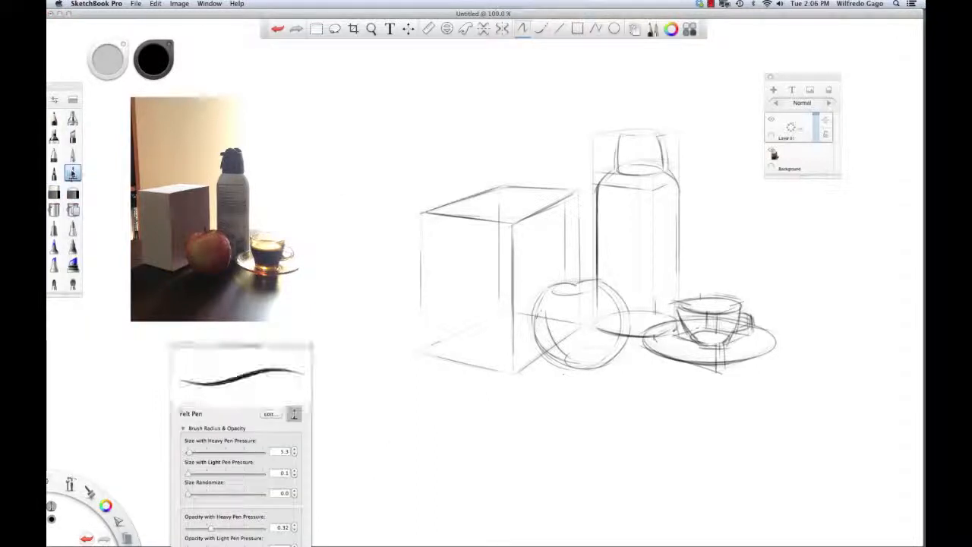
{"action": "mouse_move", "coordinate": [575, 290]}
{"action": "left_mouse_down"}
{"action": "mouse_move", "coordinate": [580, 258]}
{"action": "mouse_move", "coordinate": [579, 288]}
{"action": "left_mouse_up"}
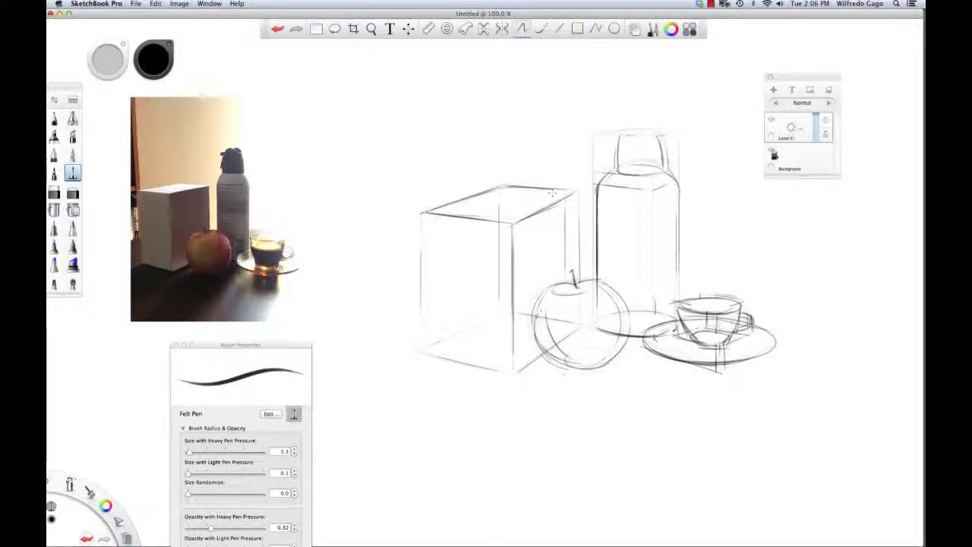
{"action": "key", "text": "bracketright"}
{"action": "key", "text": "bracketright"}
{"action": "key", "text": "bracketright"}
{"action": "key", "text": "bracketright"}
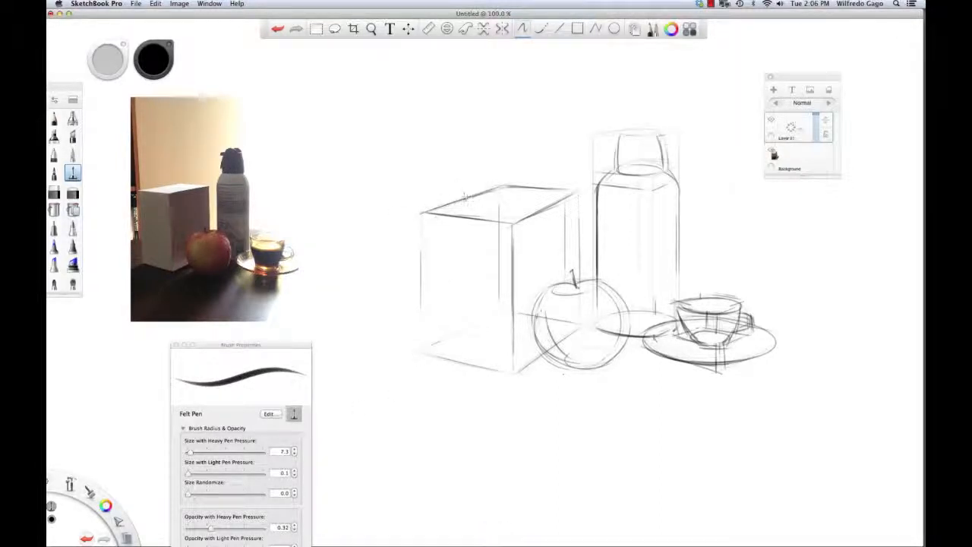
{"action": "left_click_drag", "start_coordinate": [424, 211], "coordinate": [509, 182]}
{"action": "key", "text": "super+z"}
{"action": "key", "text": "bracketleft"}
{"action": "key", "text": "bracketleft"}
Darken the box's upper left edge, left vertical edge and front bottom edge
{"action": "left_click_drag", "start_coordinate": [422, 214], "coordinate": [509, 184]}
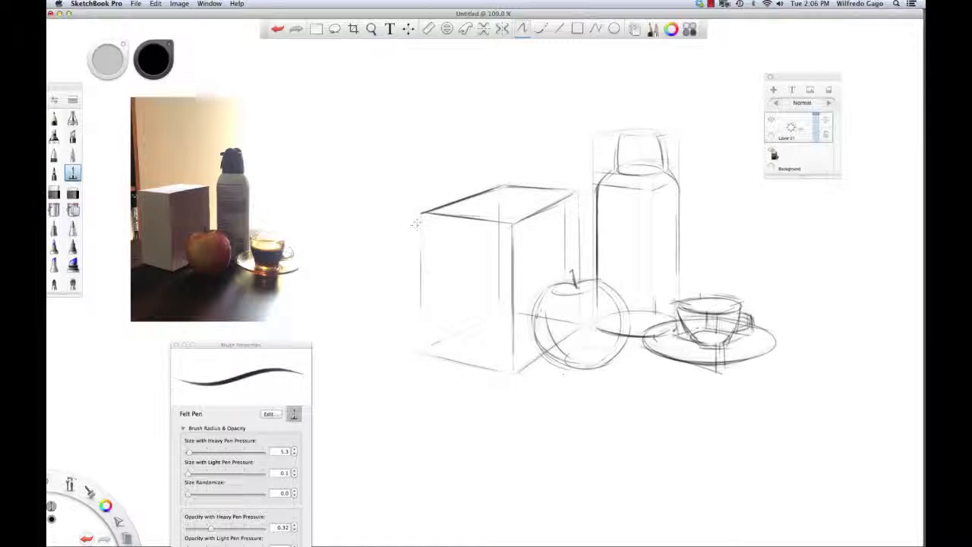
{"action": "left_click_drag", "start_coordinate": [422, 215], "coordinate": [423, 330]}
{"action": "key", "text": "super+z"}
{"action": "mouse_move", "coordinate": [422, 211]}
{"action": "left_mouse_down"}
{"action": "mouse_move", "coordinate": [424, 353]}
{"action": "mouse_move", "coordinate": [511, 373]}
{"action": "left_mouse_up"}
{"action": "key", "text": "super+z"}
{"action": "left_click_drag", "start_coordinate": [422, 353], "coordinate": [520, 375]}
{"action": "left_click_drag", "start_coordinate": [457, 361], "coordinate": [518, 374]}
Darken the box's front corner edge, extending it just past the base, and reinforce the bottom edge running back towards the apple
{"action": "left_click_drag", "start_coordinate": [514, 224], "coordinate": [524, 350]}
{"action": "key", "text": "super+z"}
{"action": "left_click_drag", "start_coordinate": [514, 224], "coordinate": [513, 344]}
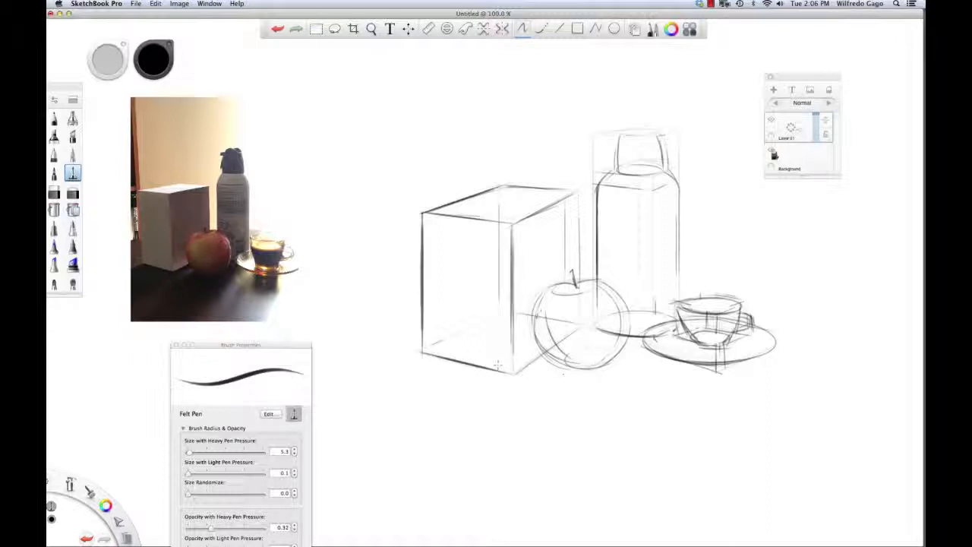
{"action": "key", "text": "super+z"}
{"action": "left_click_drag", "start_coordinate": [512, 230], "coordinate": [510, 368]}
{"action": "key", "text": "super+z"}
{"action": "left_click_drag", "start_coordinate": [515, 221], "coordinate": [515, 384]}
{"action": "mouse_move", "coordinate": [519, 312]}
{"action": "left_mouse_down"}
{"action": "mouse_move", "coordinate": [515, 380]}
{"action": "mouse_move", "coordinate": [539, 357]}
{"action": "left_mouse_up"}
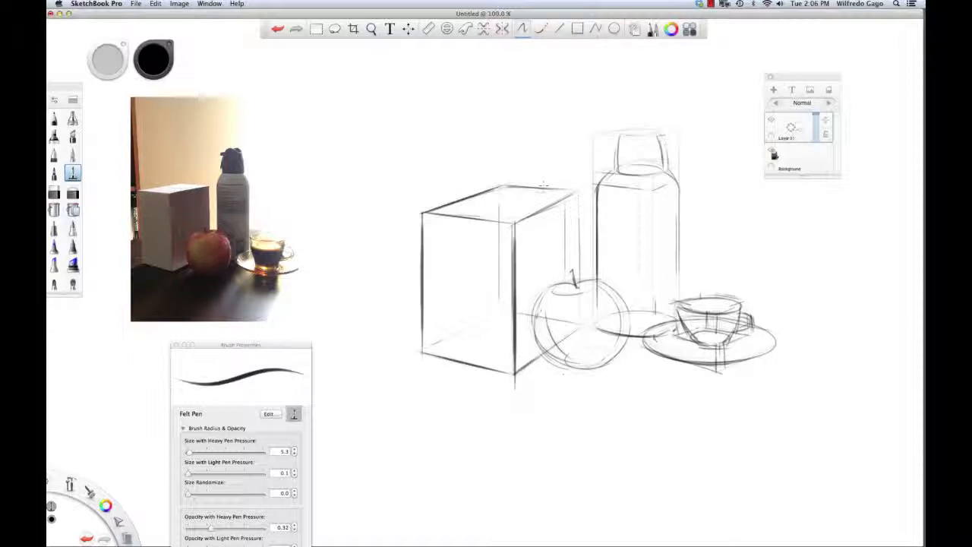
Darken the box's right vertical edge down to the apple and its rear top edge
{"action": "left_click_drag", "start_coordinate": [579, 189], "coordinate": [581, 268]}
{"action": "key", "text": "super+z"}
{"action": "left_click_drag", "start_coordinate": [577, 192], "coordinate": [575, 280]}
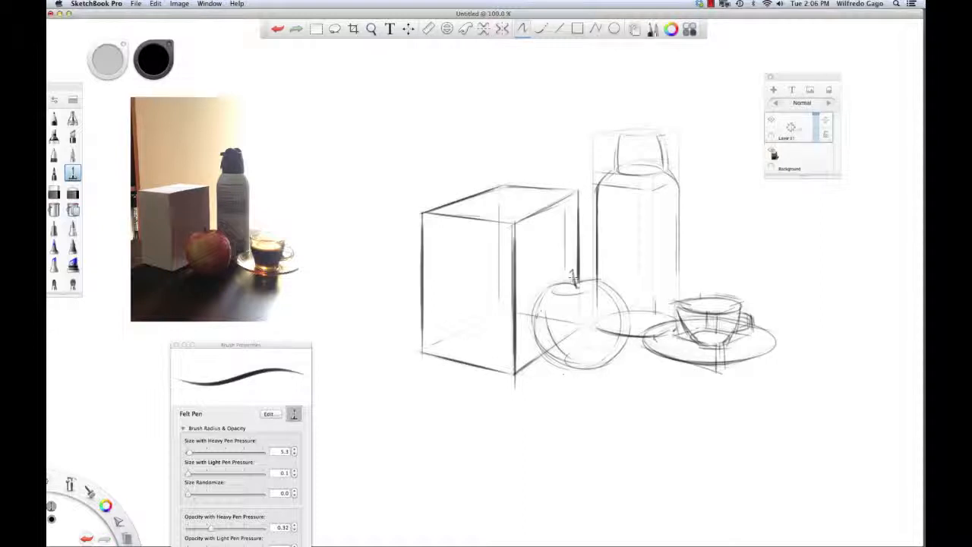
{"action": "left_click_drag", "start_coordinate": [499, 185], "coordinate": [560, 190]}
Refine the spray can's cap with a rounded top outline and the trigger's curved contours on its right side
{"action": "left_click_drag", "start_coordinate": [617, 158], "coordinate": [630, 125]}
{"action": "key", "text": "super+z"}
{"action": "key", "text": "super+z"}
{"action": "mouse_move", "coordinate": [616, 158]}
{"action": "left_mouse_down"}
{"action": "mouse_move", "coordinate": [630, 131]}
{"action": "mouse_move", "coordinate": [649, 146]}
{"action": "mouse_move", "coordinate": [656, 139]}
{"action": "mouse_move", "coordinate": [642, 123]}
{"action": "mouse_move", "coordinate": [658, 143]}
{"action": "left_mouse_up"}
{"action": "key", "text": "super+z"}
{"action": "key", "text": "super+z"}
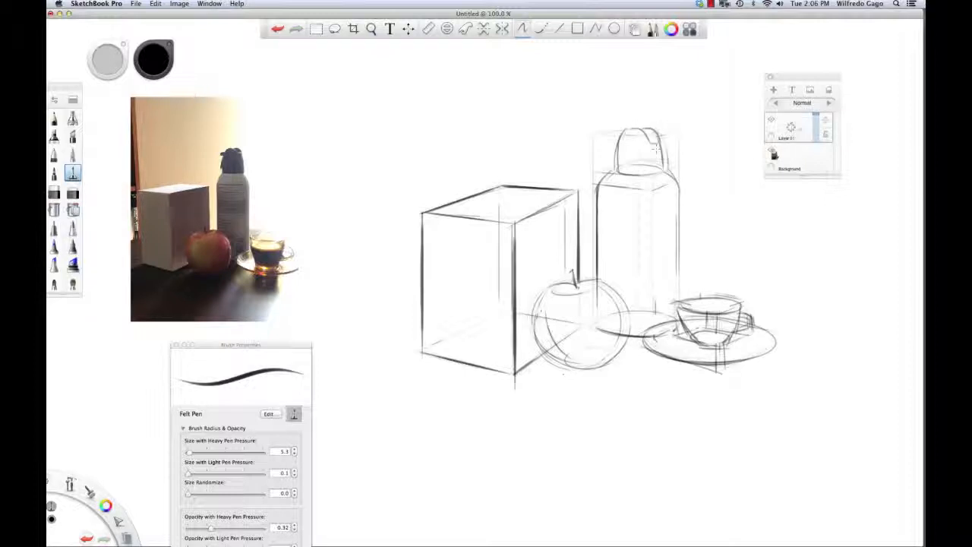
{"action": "left_click_drag", "start_coordinate": [655, 132], "coordinate": [668, 168]}
{"action": "mouse_move", "coordinate": [659, 134]}
{"action": "left_mouse_down"}
{"action": "mouse_move", "coordinate": [668, 170]}
{"action": "mouse_move", "coordinate": [651, 178]}
{"action": "left_mouse_up"}
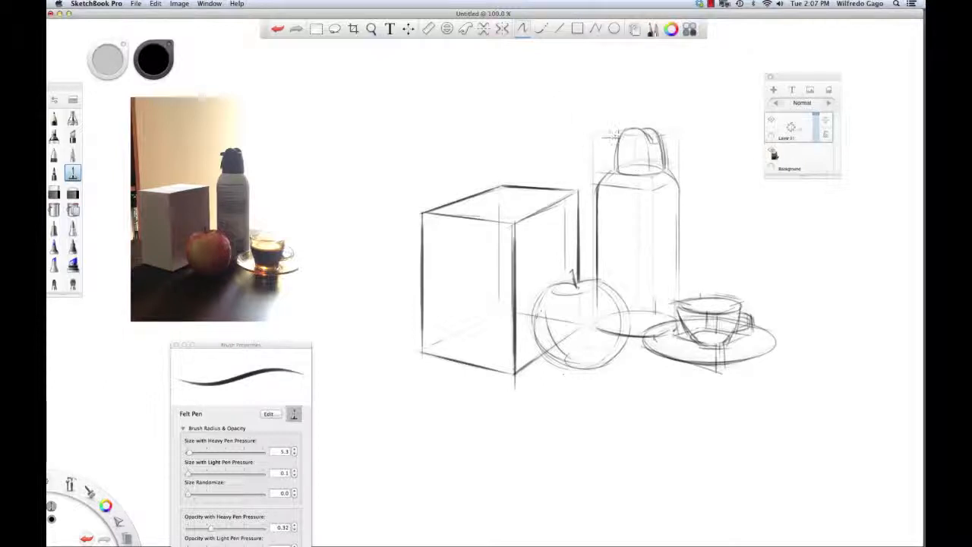
Add a short nozzle on the left of the can's cap and a second contour line along the can's right side
{"action": "key", "text": "super+z"}
{"action": "mouse_move", "coordinate": [619, 134]}
{"action": "left_mouse_down"}
{"action": "mouse_move", "coordinate": [604, 135]}
{"action": "mouse_move", "coordinate": [619, 138]}
{"action": "mouse_move", "coordinate": [617, 158]}
{"action": "mouse_move", "coordinate": [606, 137]}
{"action": "left_mouse_up"}
{"action": "key", "text": "super+z"}
{"action": "key", "text": "super+z"}
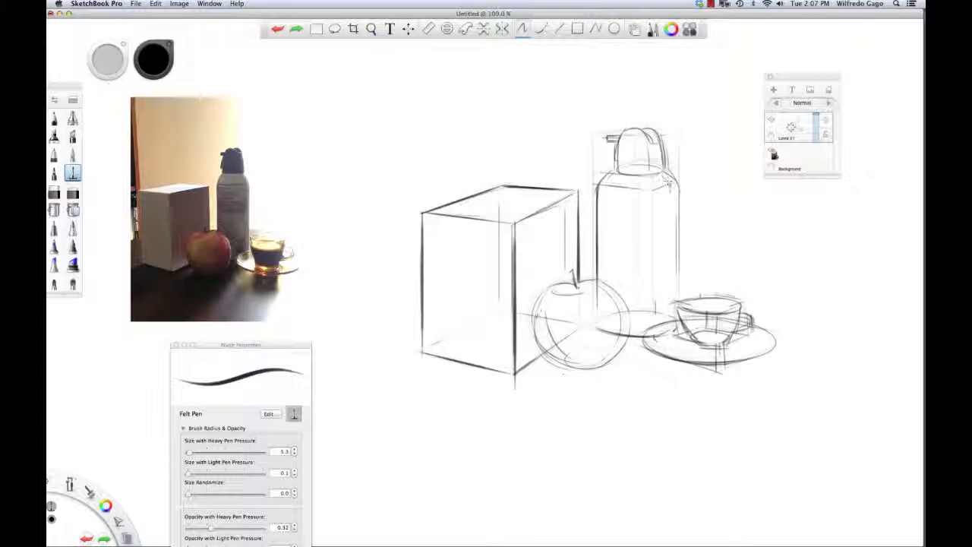
{"action": "left_click_drag", "start_coordinate": [676, 184], "coordinate": [675, 278]}
Sketch the liquid's level inside the cup and reinforce the cup's lower contour
{"action": "left_click_drag", "start_coordinate": [686, 320], "coordinate": [689, 324]}
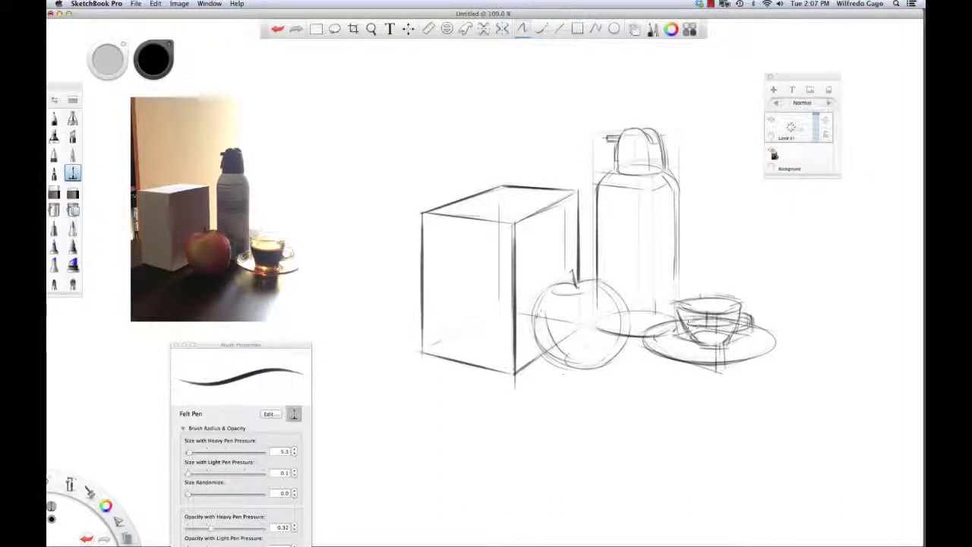
{"action": "key", "text": "ctrl+z"}
{"action": "left_click_drag", "start_coordinate": [706, 316], "coordinate": [736, 328]}
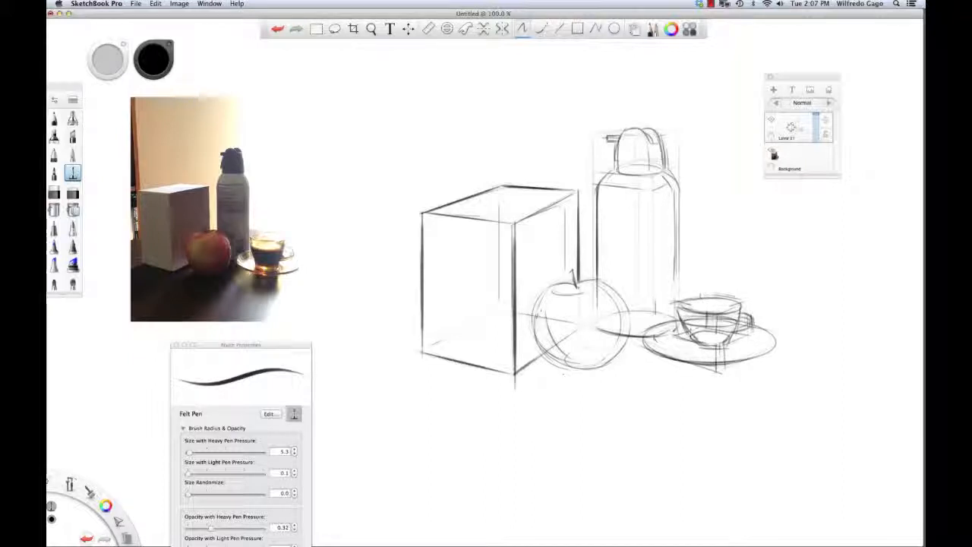
{"action": "left_click_drag", "start_coordinate": [703, 317], "coordinate": [736, 324]}
{"action": "mouse_move", "coordinate": [682, 307]}
{"action": "left_mouse_down"}
{"action": "mouse_move", "coordinate": [725, 310]}
{"action": "mouse_move", "coordinate": [750, 327]}
{"action": "mouse_move", "coordinate": [723, 339]}
{"action": "left_mouse_up"}
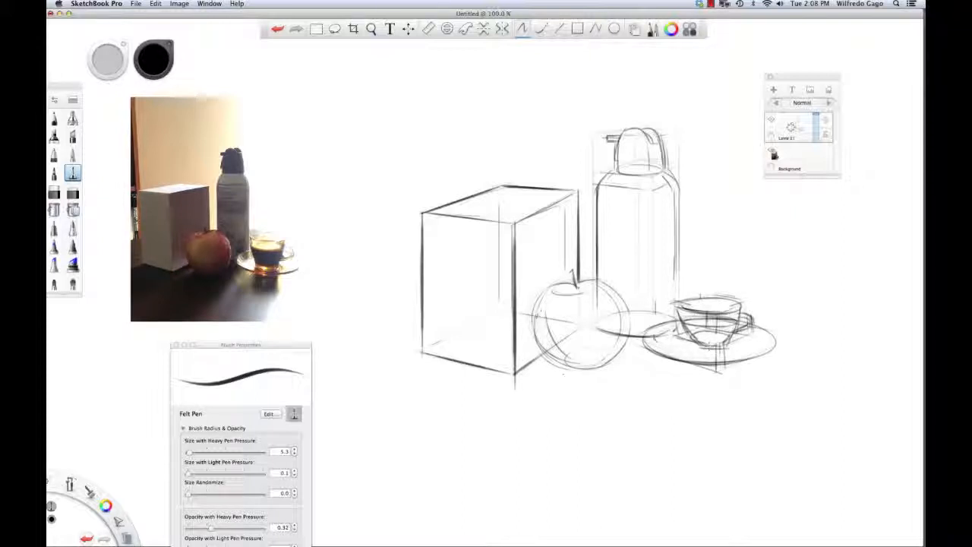
{"action": "mouse_move", "coordinate": [664, 350]}
{"action": "left_mouse_down"}
{"action": "mouse_move", "coordinate": [710, 356]}
{"action": "mouse_move", "coordinate": [664, 340]}
{"action": "left_mouse_up"}
{"action": "key", "text": "super+z"}
Redraw the apple's left and right contours with fuller, darker curves meeting at its base
{"action": "left_click_drag", "start_coordinate": [553, 287], "coordinate": [534, 342]}
{"action": "key", "text": "super+z"}
{"action": "mouse_move", "coordinate": [554, 285]}
{"action": "left_mouse_down"}
{"action": "mouse_move", "coordinate": [544, 350]}
{"action": "mouse_move", "coordinate": [571, 369]}
{"action": "mouse_move", "coordinate": [607, 361]}
{"action": "left_mouse_up"}
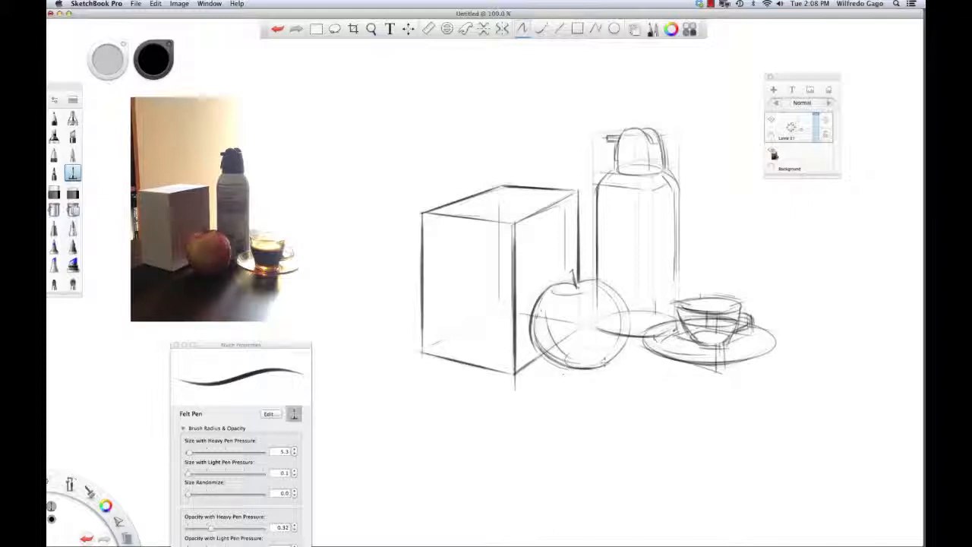
{"action": "left_click_drag", "start_coordinate": [599, 282], "coordinate": [629, 316]}
{"action": "key", "text": "super+z"}
{"action": "mouse_move", "coordinate": [598, 281]}
{"action": "left_mouse_down"}
{"action": "mouse_move", "coordinate": [630, 322]}
{"action": "mouse_move", "coordinate": [627, 343]}
{"action": "mouse_move", "coordinate": [604, 363]}
{"action": "left_mouse_up"}
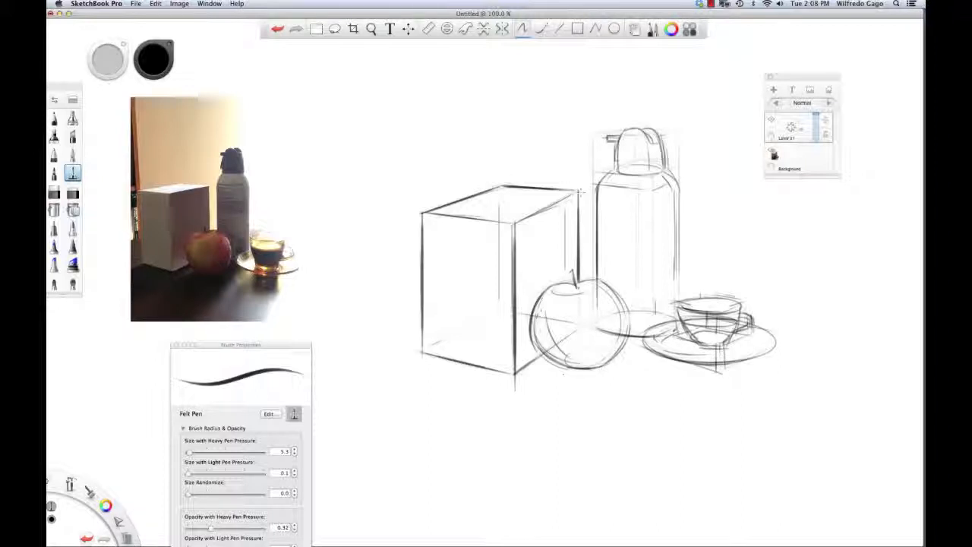
Darken the box's upper right edge and the vertical line inside its right face
{"action": "mouse_move", "coordinate": [515, 223]}
{"action": "left_mouse_down"}
{"action": "mouse_move", "coordinate": [579, 190]}
{"action": "mouse_move", "coordinate": [566, 278]}
{"action": "left_mouse_up"}
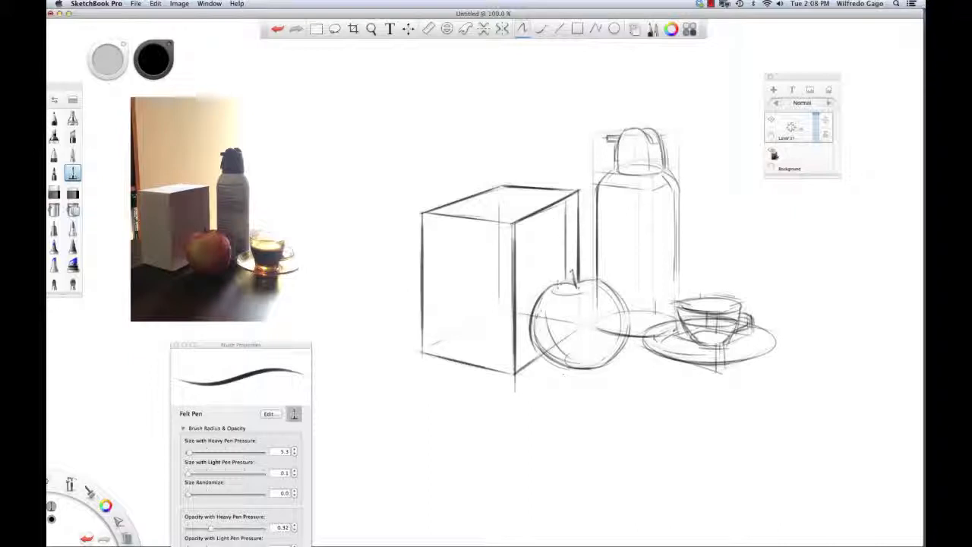